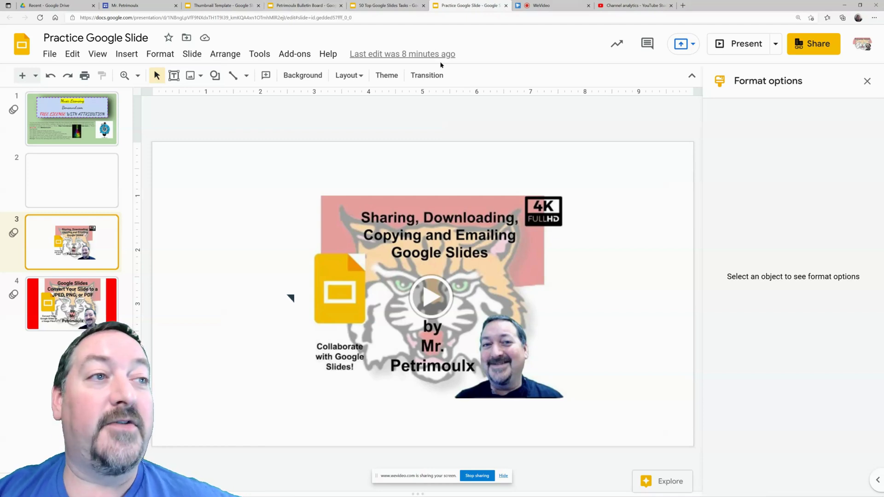
- Copy the Sharing Downloading Copying and Emailing Slides video link from YouTube Studio, returning to blank slide 2
{"action": "left_click", "coordinate": [88, 194]}
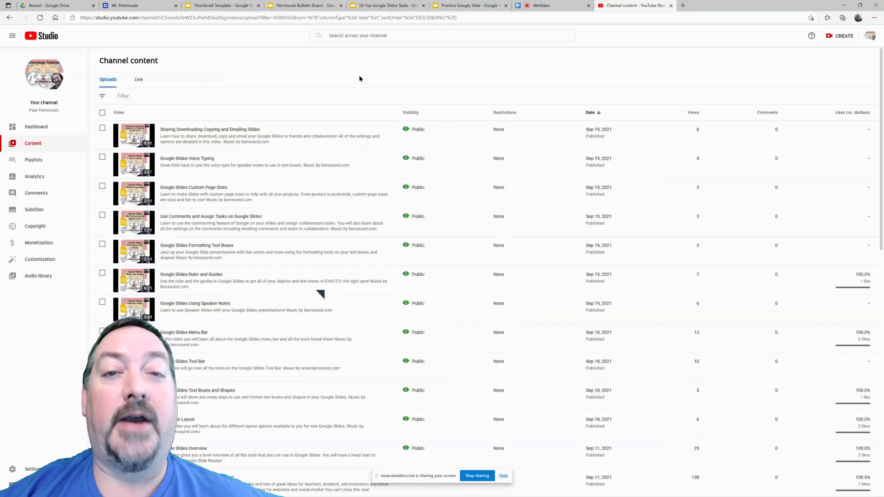
{"action": "left_click", "coordinate": [147, 134]}
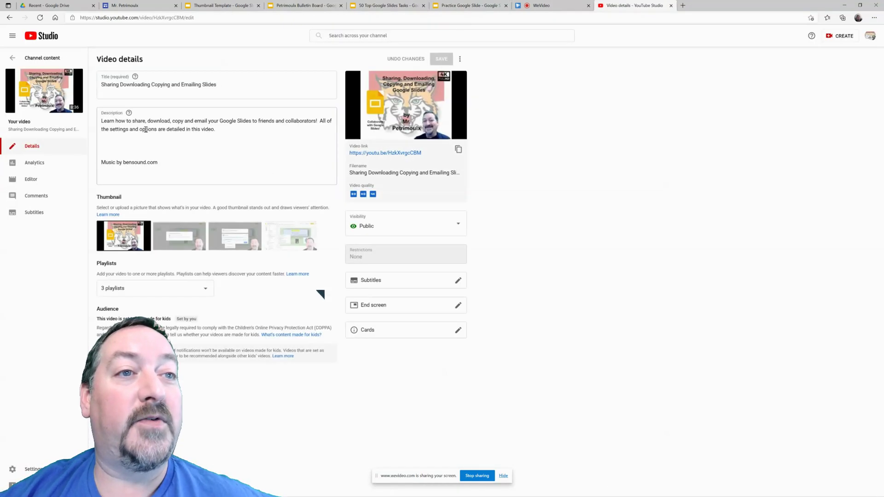
{"action": "left_click", "coordinate": [458, 149]}
{"action": "left_click", "coordinate": [465, 6]}
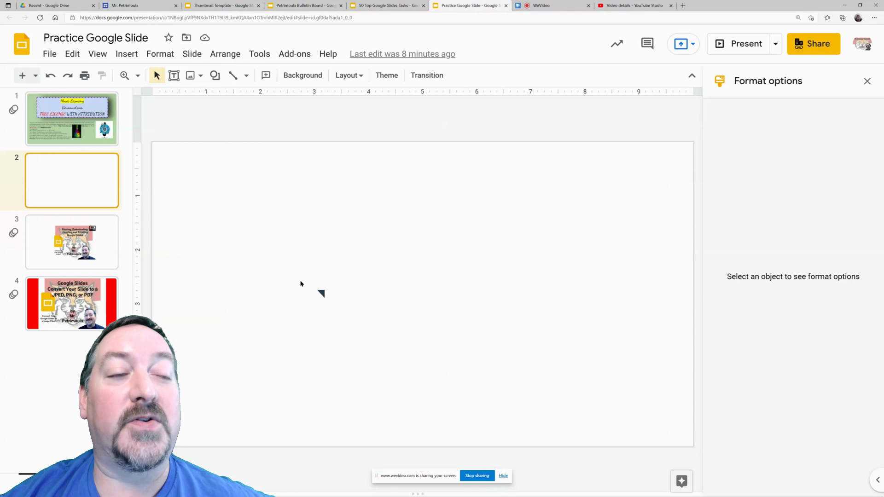
- Insert the Sharing Downloading Copying and Emailing Slides YouTube video on slide 2 by searching its pasted link
{"action": "left_click", "coordinate": [130, 55]}
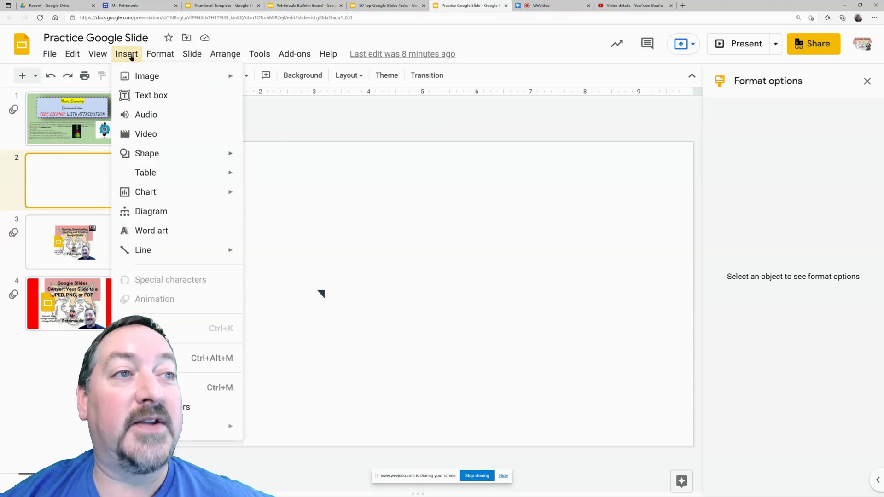
{"action": "left_click", "coordinate": [148, 135]}
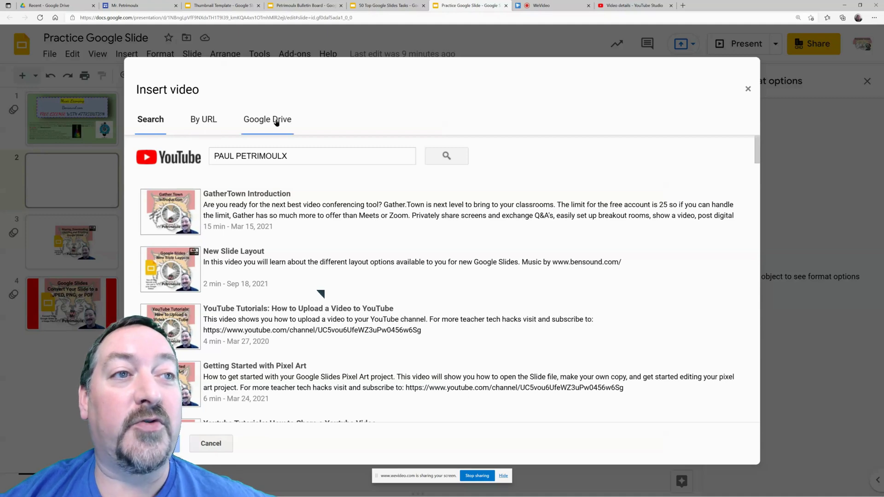
{"action": "left_click_drag", "start_coordinate": [298, 157], "coordinate": [210, 173]}
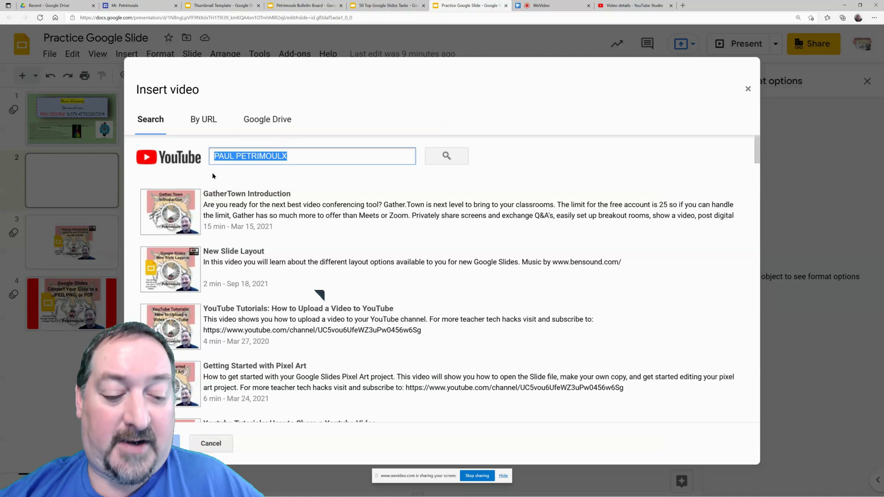
{"action": "key", "text": "ctrl+v"}
{"action": "left_click", "coordinate": [446, 156]}
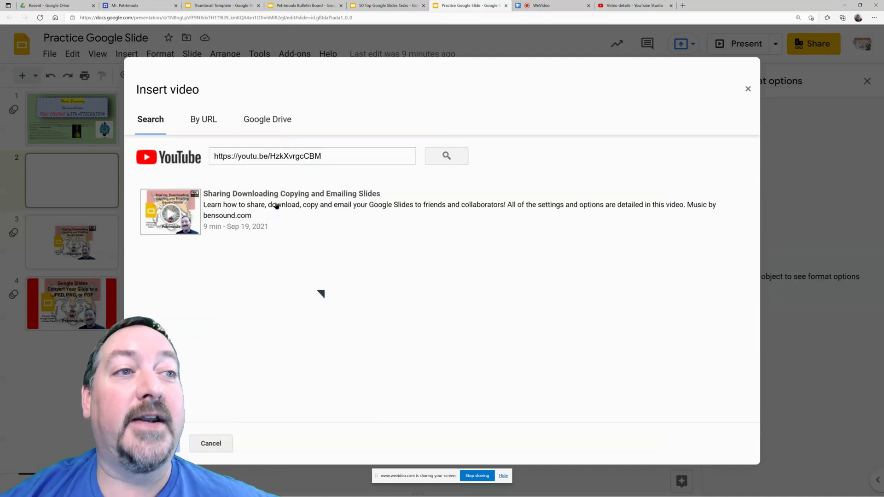
{"action": "left_click", "coordinate": [276, 206]}
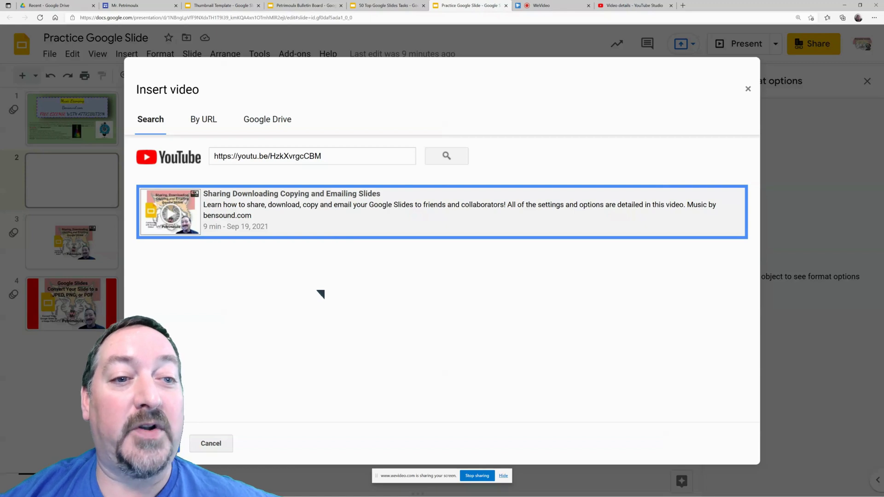
{"action": "left_click", "coordinate": [167, 444]}
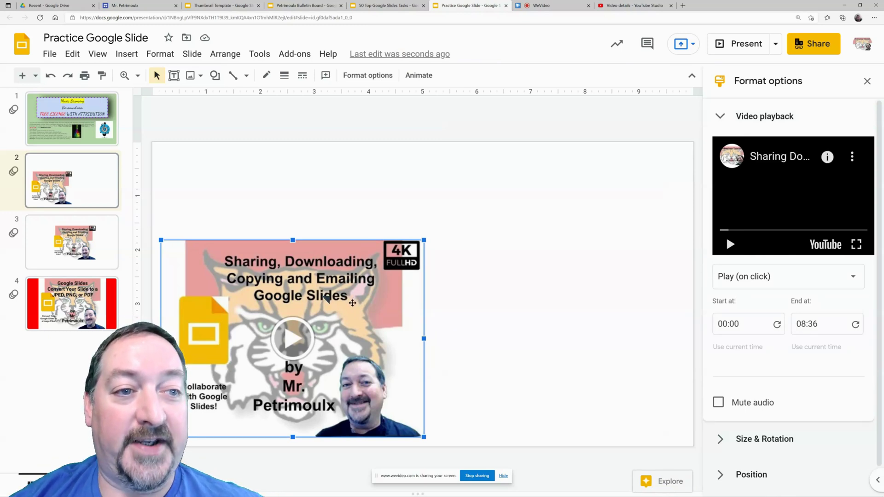
- Move the video to the slide centre and drag its top-left and bottom-right corners outward to enlarge it
{"action": "left_click_drag", "start_coordinate": [356, 301], "coordinate": [481, 256]}
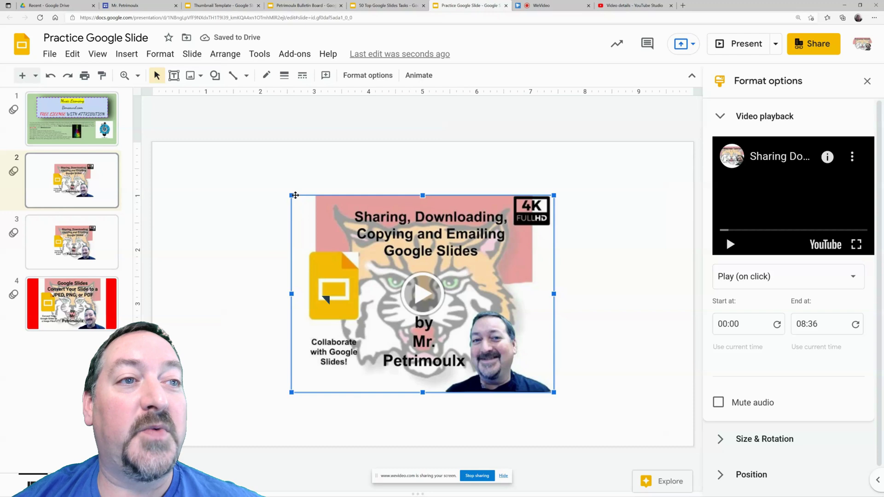
{"action": "left_click_drag", "start_coordinate": [292, 195], "coordinate": [236, 154]}
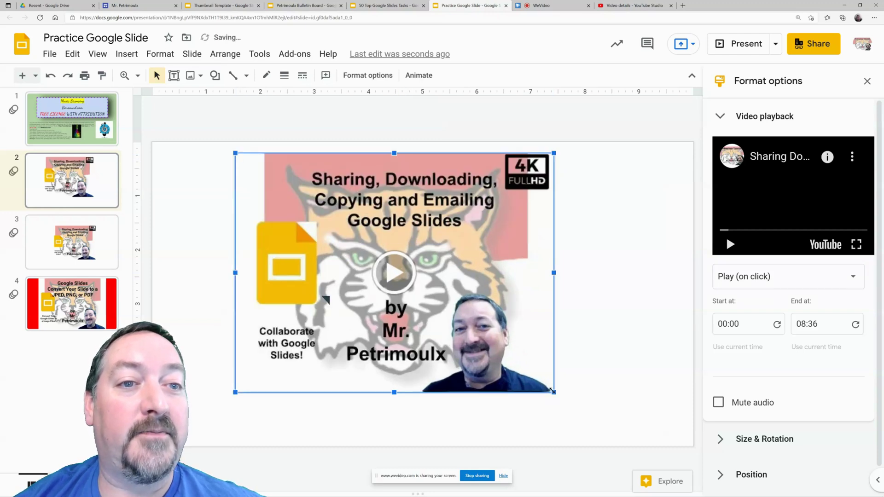
{"action": "left_click_drag", "start_coordinate": [552, 391], "coordinate": [610, 433]}
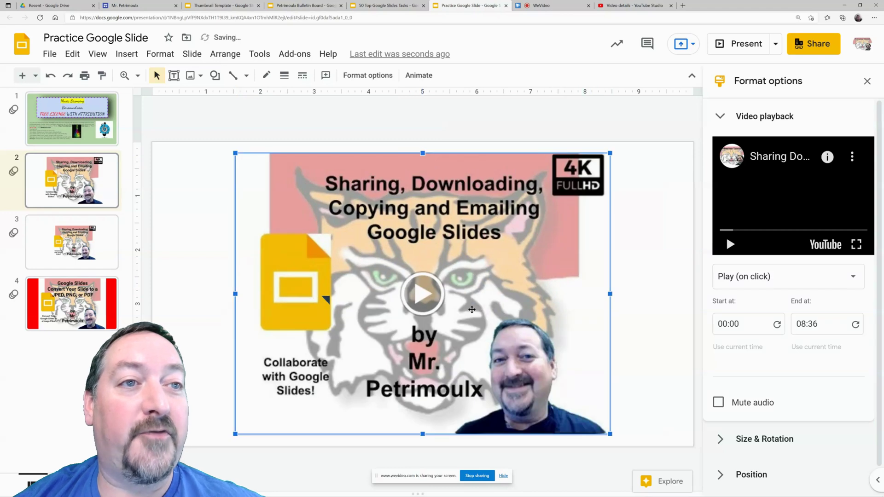
{"action": "left_click_drag", "start_coordinate": [472, 310], "coordinate": [471, 310]}
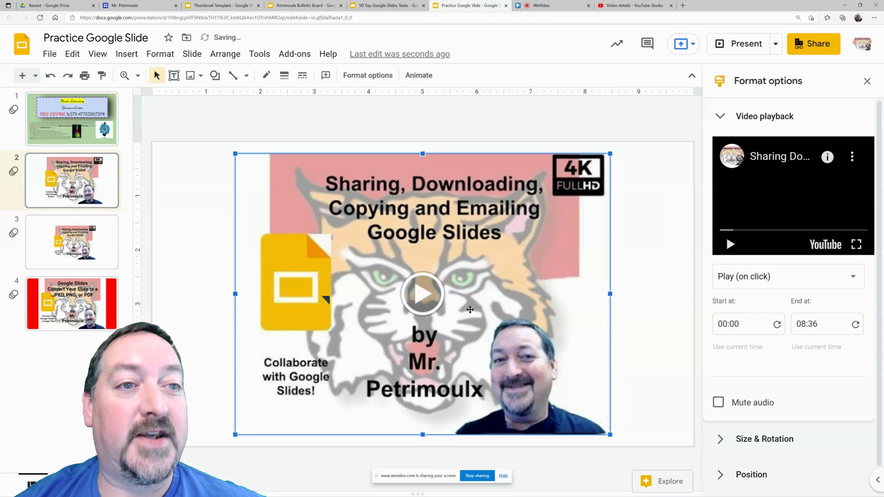
{"action": "left_click", "coordinate": [655, 265]}
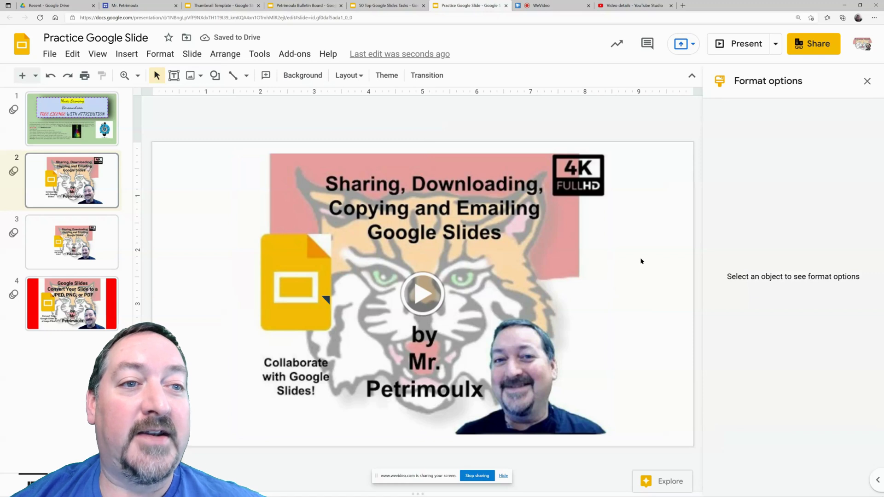
- In the video's Format options, set Video playback to Play (automatically)
{"action": "left_click", "coordinate": [488, 253]}
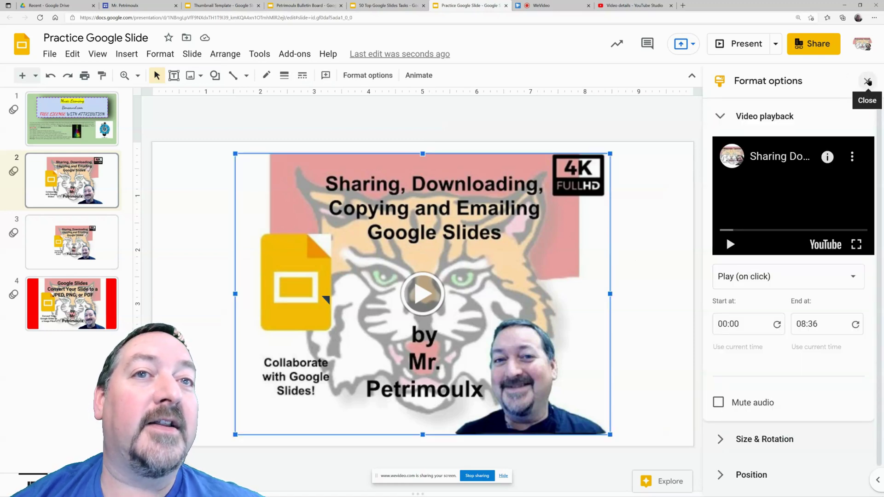
{"action": "left_click", "coordinate": [868, 81]}
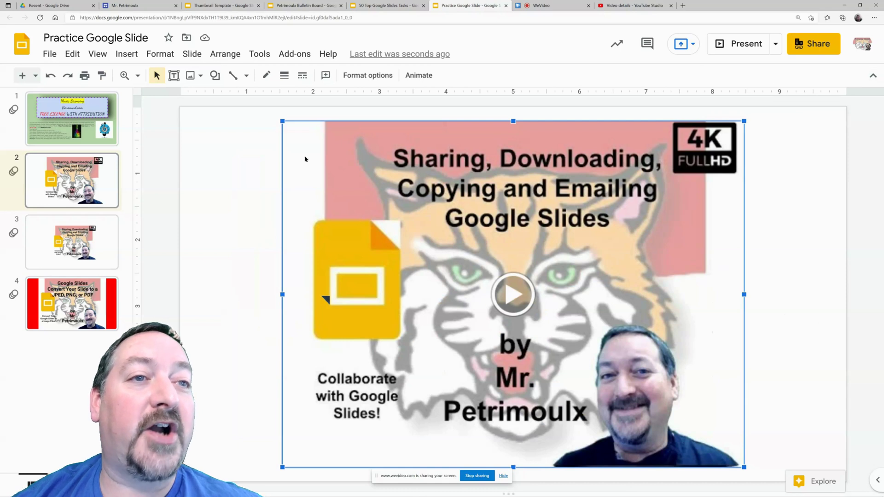
{"action": "left_click", "coordinate": [157, 56]}
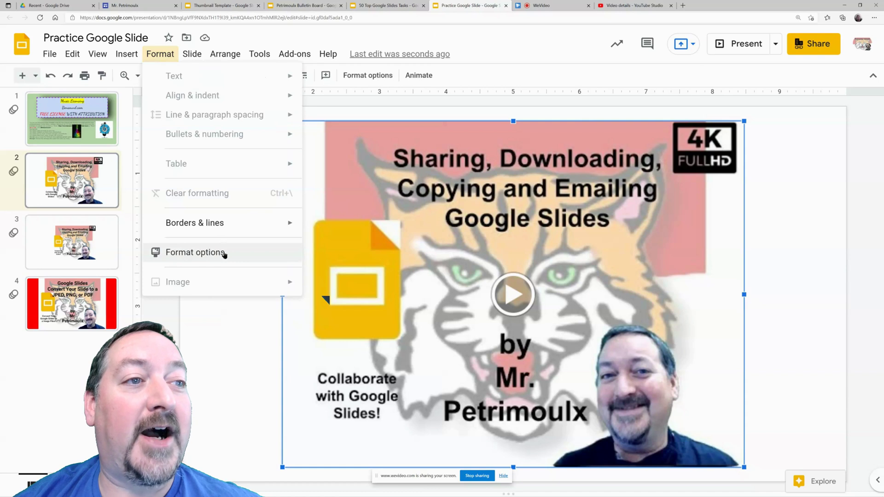
{"action": "left_click", "coordinate": [198, 254]}
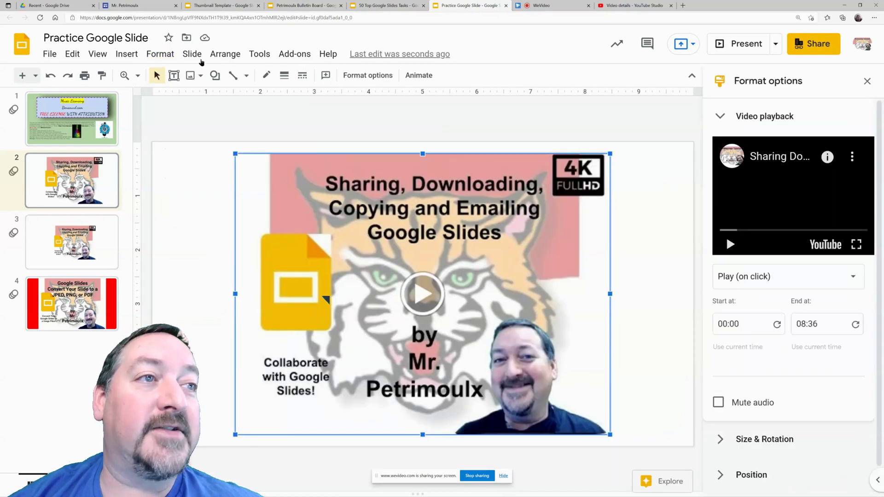
{"action": "left_click", "coordinate": [170, 54]}
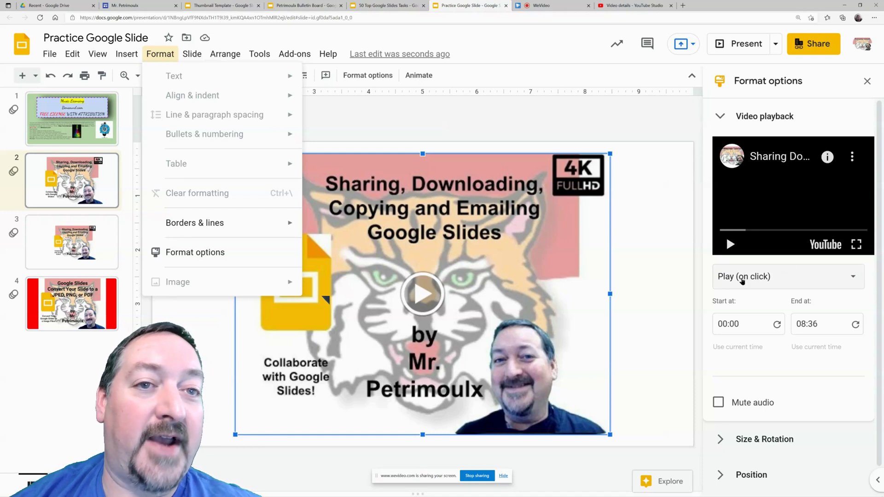
{"action": "left_click", "coordinate": [739, 277]}
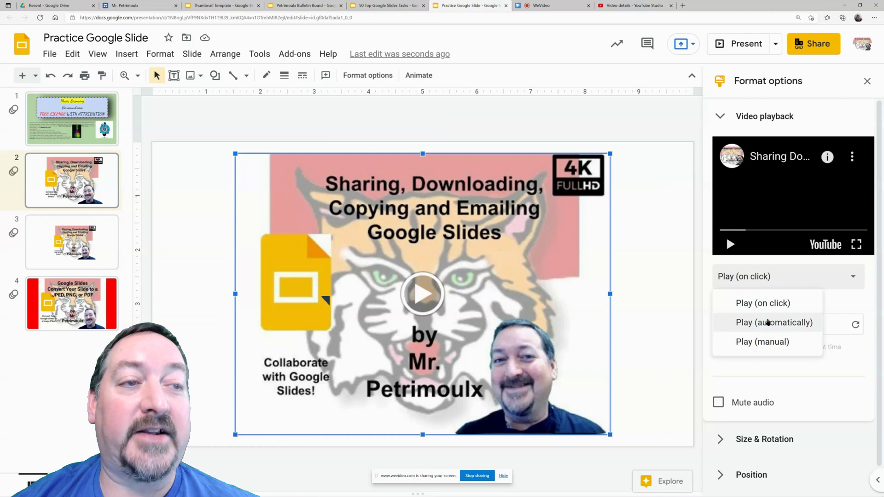
{"action": "left_click", "coordinate": [768, 322]}
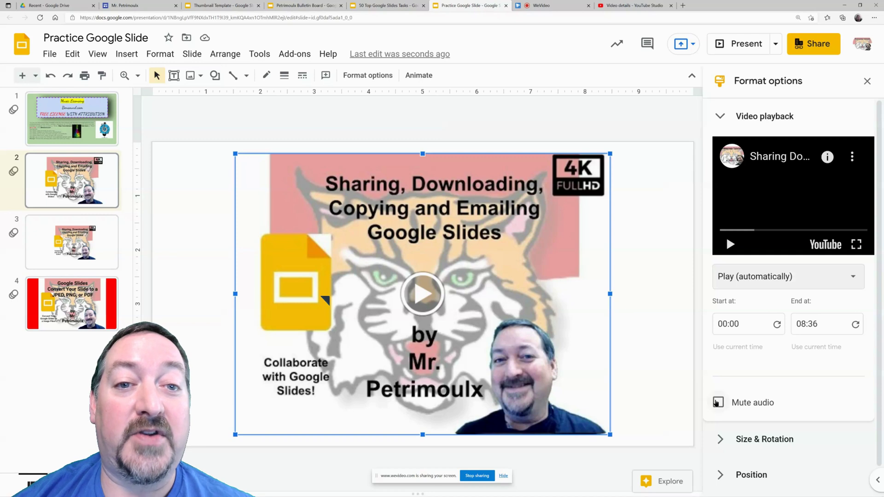
- Expand and collapse the video's Size & Rotation and Position sections in Format options
{"action": "left_click", "coordinate": [764, 439]}
{"action": "scroll", "coordinate": [778, 369], "scroll_direction": "down", "scroll_amount": 3}
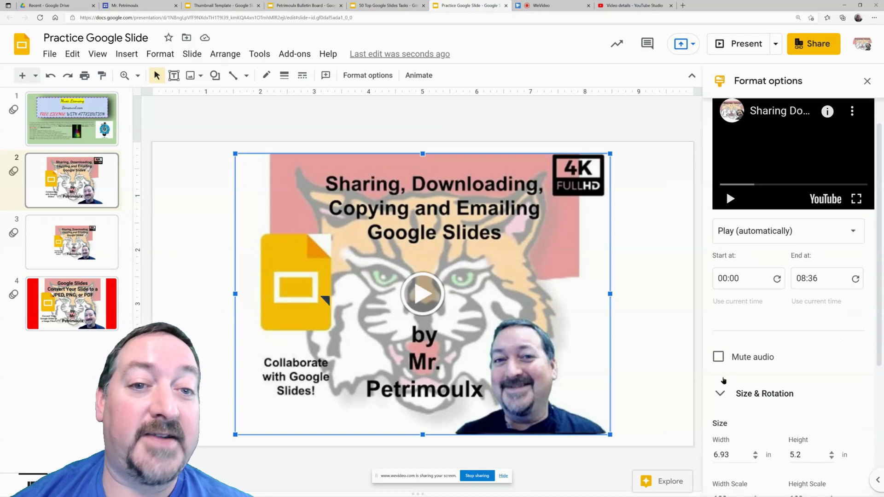
{"action": "scroll", "coordinate": [779, 369], "scroll_direction": "down", "scroll_amount": 2}
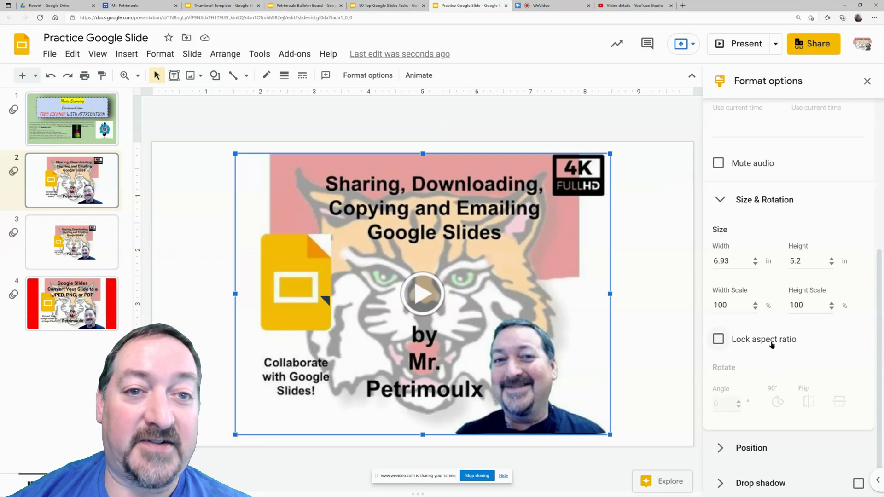
{"action": "left_click", "coordinate": [727, 198]}
{"action": "left_click", "coordinate": [723, 445]}
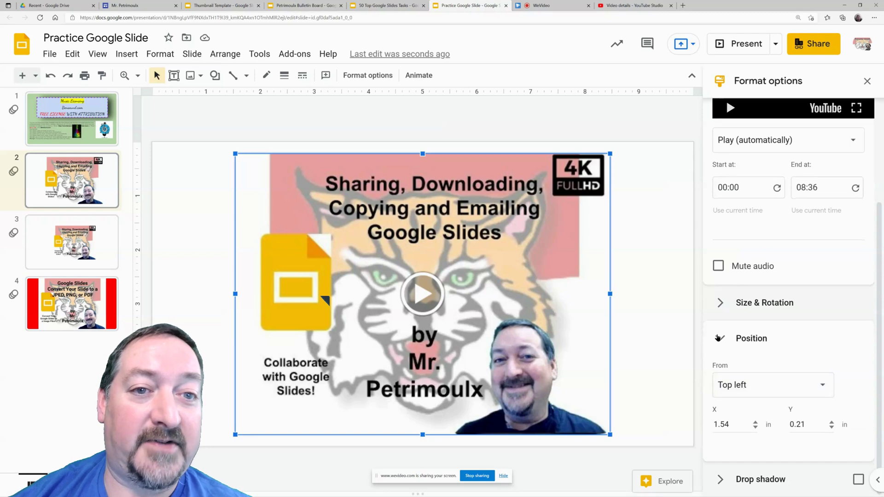
{"action": "left_click", "coordinate": [719, 339]}
- Turn on a drop shadow for the video and increase its distance and blur radius
{"action": "left_click", "coordinate": [858, 480]}
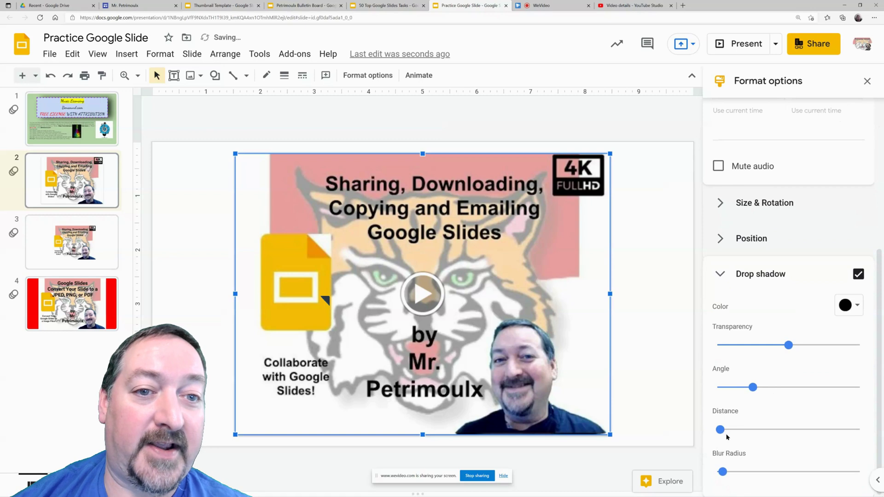
{"action": "left_click_drag", "start_coordinate": [720, 429], "coordinate": [748, 429]}
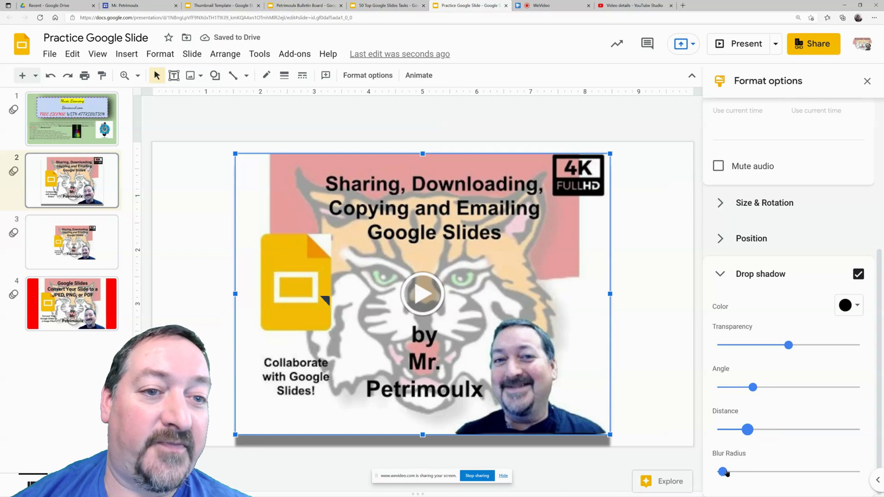
{"action": "left_click_drag", "start_coordinate": [723, 473], "coordinate": [802, 468]}
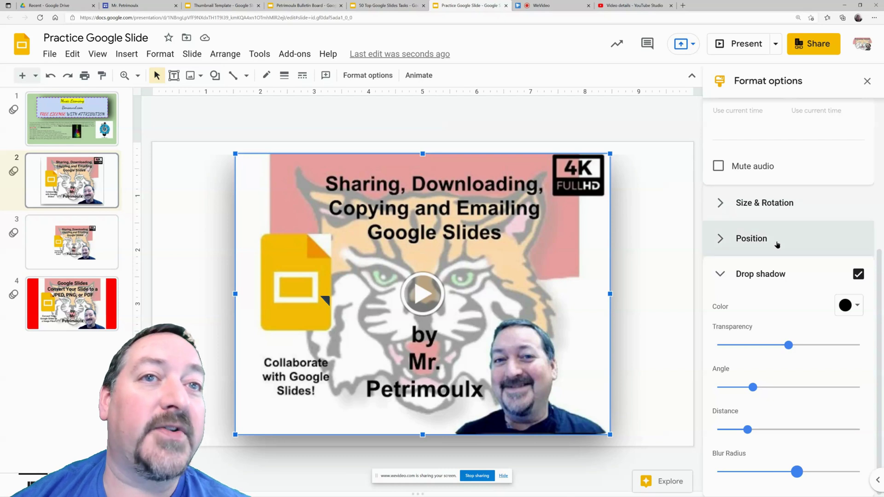
{"action": "scroll", "coordinate": [776, 244], "scroll_direction": "up", "scroll_amount": 5}
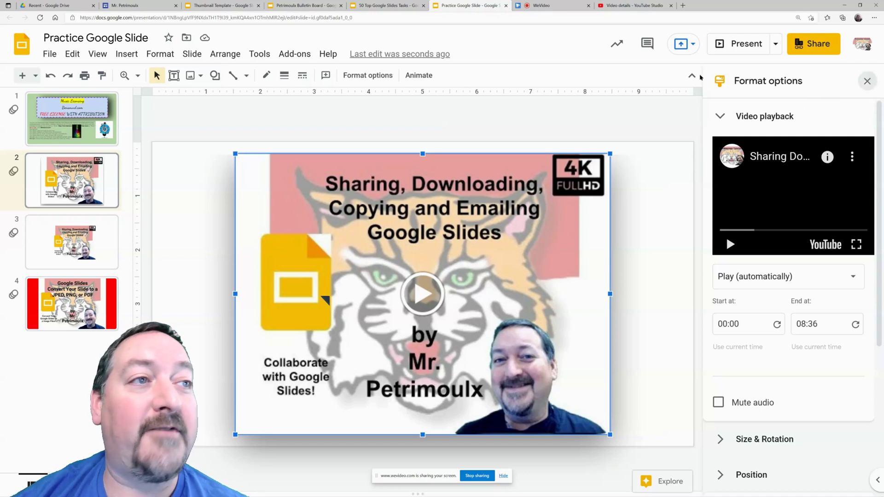
- Browse Google Drive videos in Insert > Video, cancel, then delete the sharing tutorial video from slide 2
{"action": "left_click", "coordinate": [868, 79]}
{"action": "left_click", "coordinate": [128, 54]}
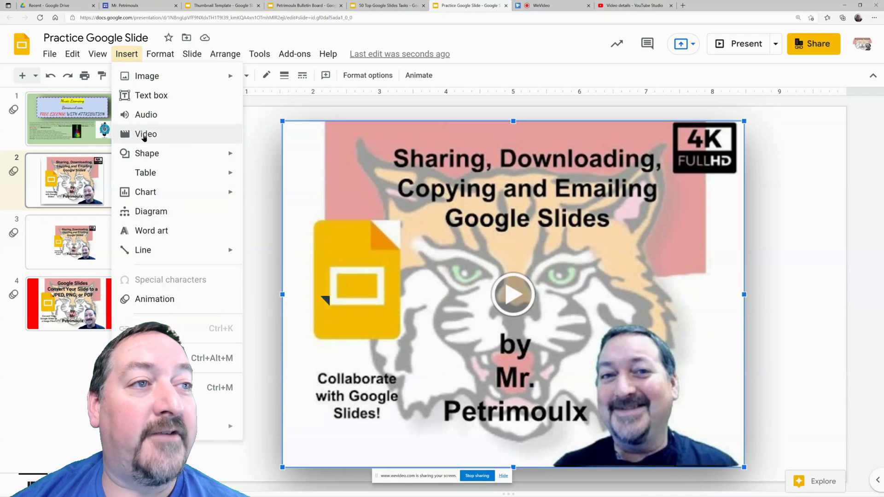
{"action": "left_click", "coordinate": [142, 134]}
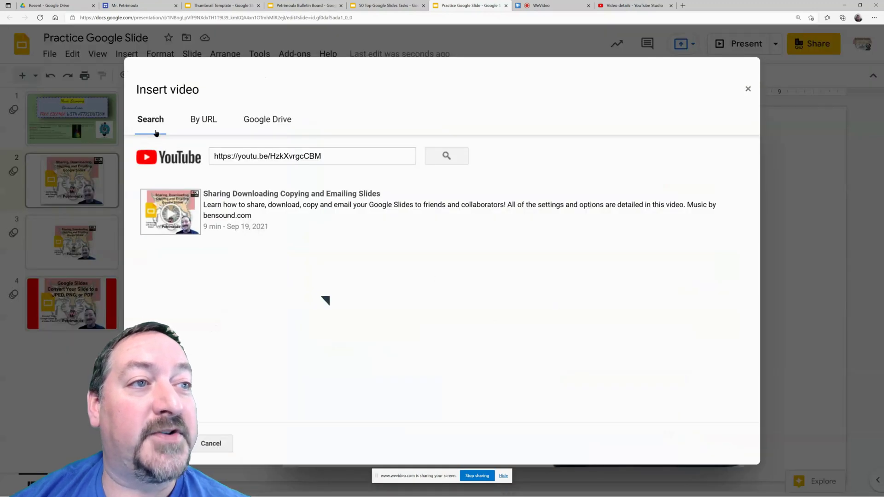
{"action": "left_click", "coordinate": [277, 120]}
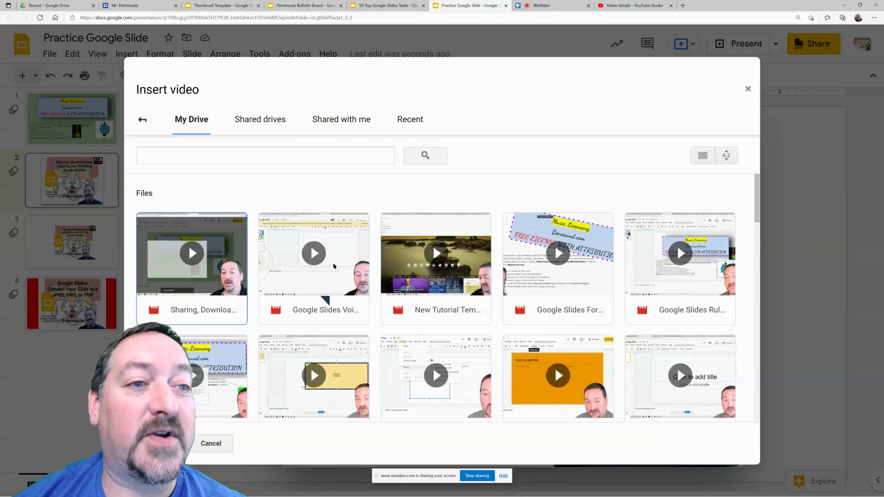
{"action": "left_click", "coordinate": [747, 89]}
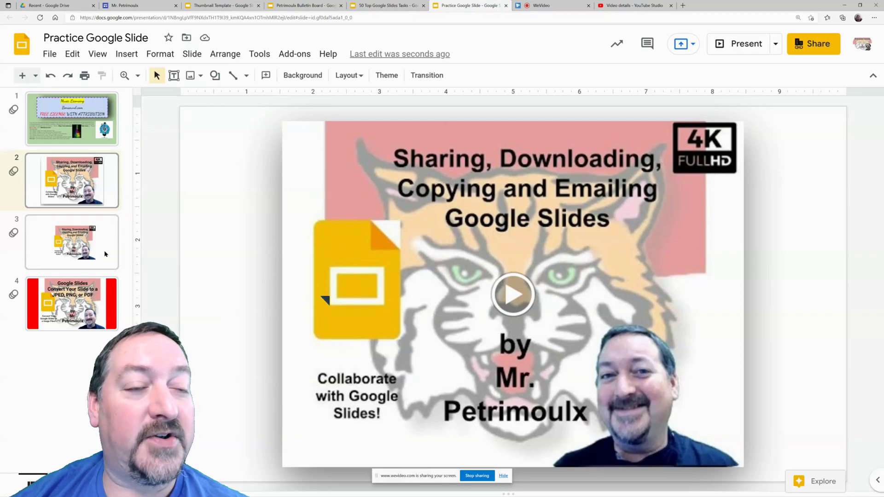
{"action": "left_click", "coordinate": [461, 247]}
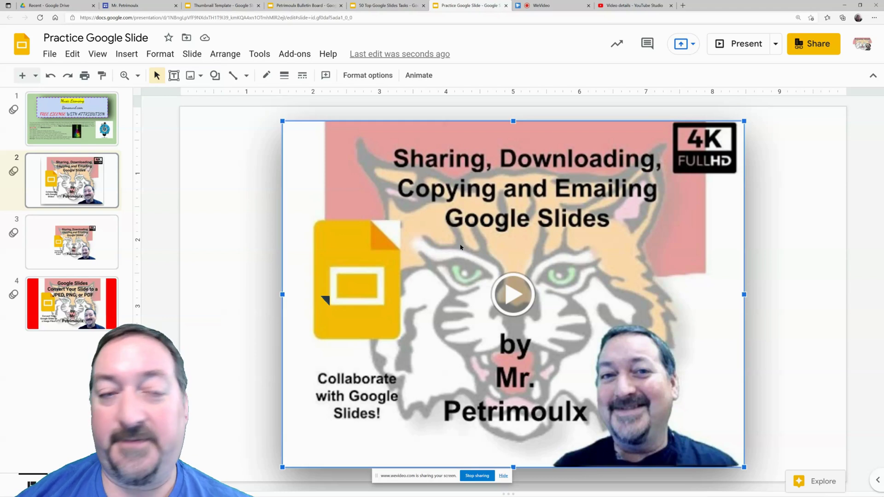
{"action": "key", "text": "Delete"}
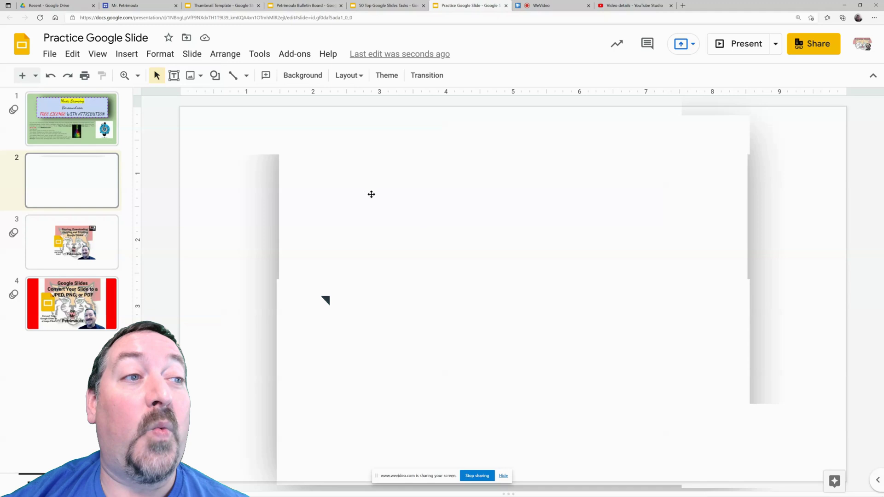
- In a new tab, go to youtube.com and search for 'sound effect cow moo'
{"action": "left_click", "coordinate": [638, 8]}
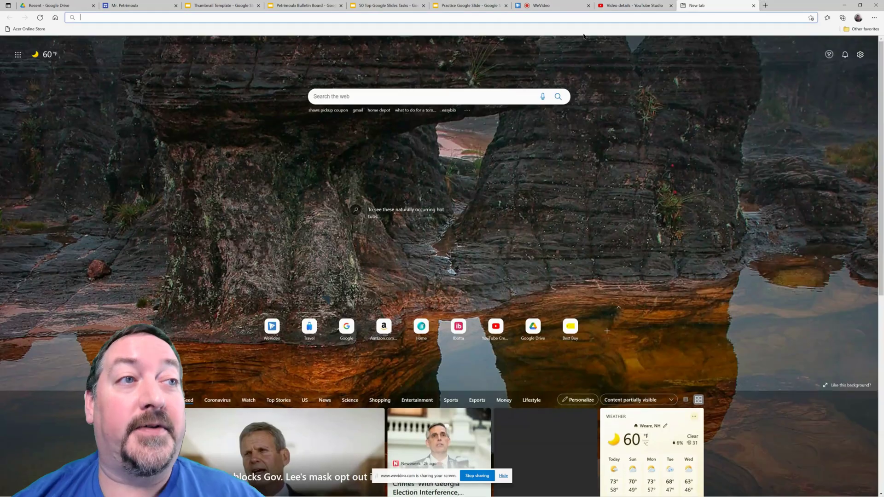
{"action": "left_click", "coordinate": [683, 6]}
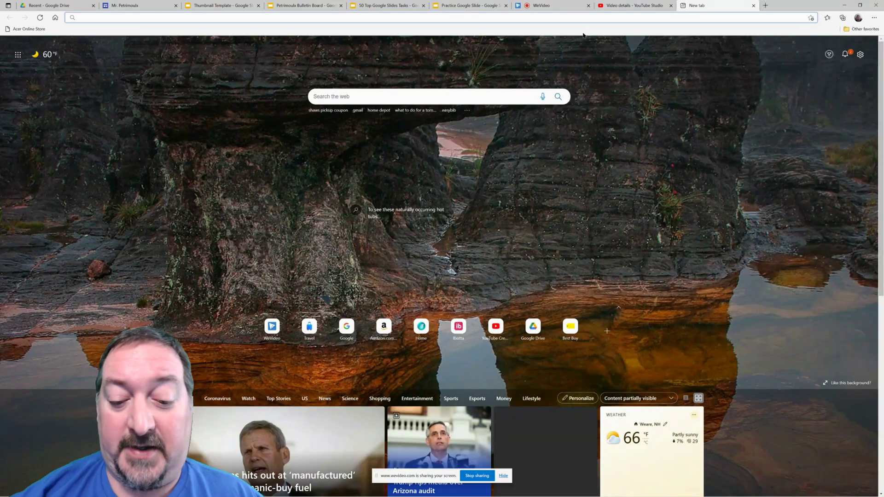
{"action": "type", "text": "yo"}
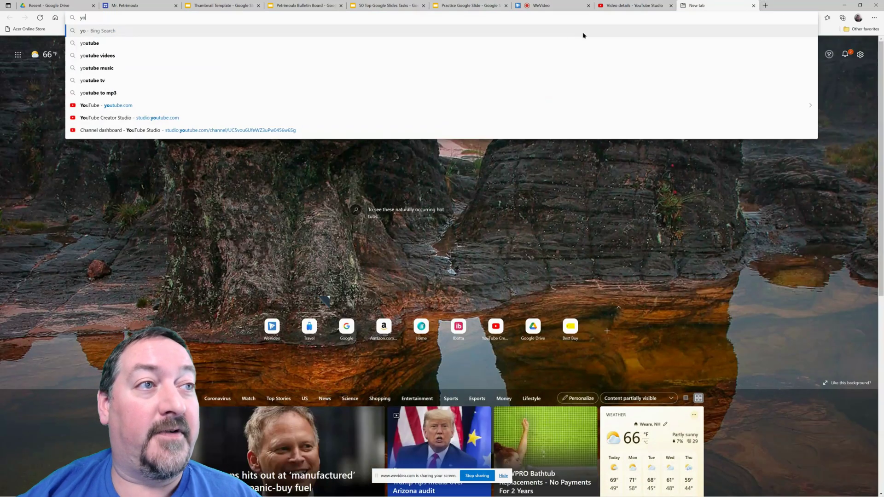
{"action": "type", "text": "utube.co"}
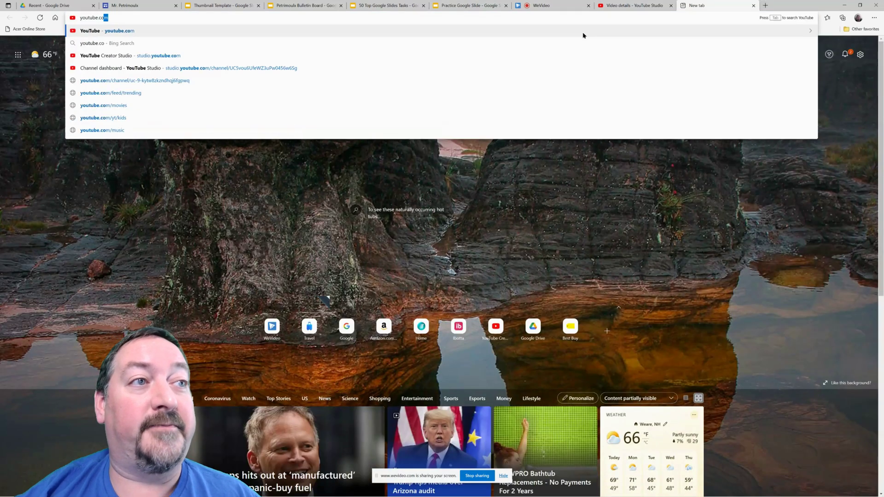
{"action": "key", "text": "Return"}
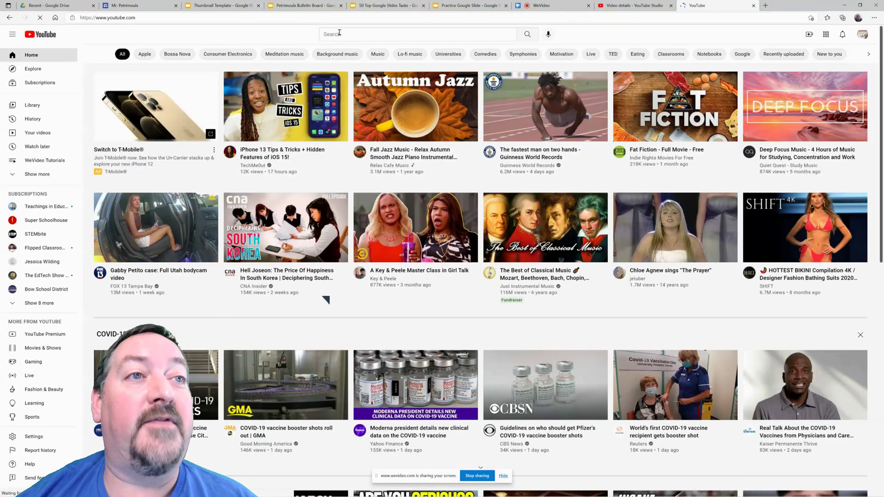
{"action": "left_click", "coordinate": [339, 33]}
{"action": "type", "text": "sound"}
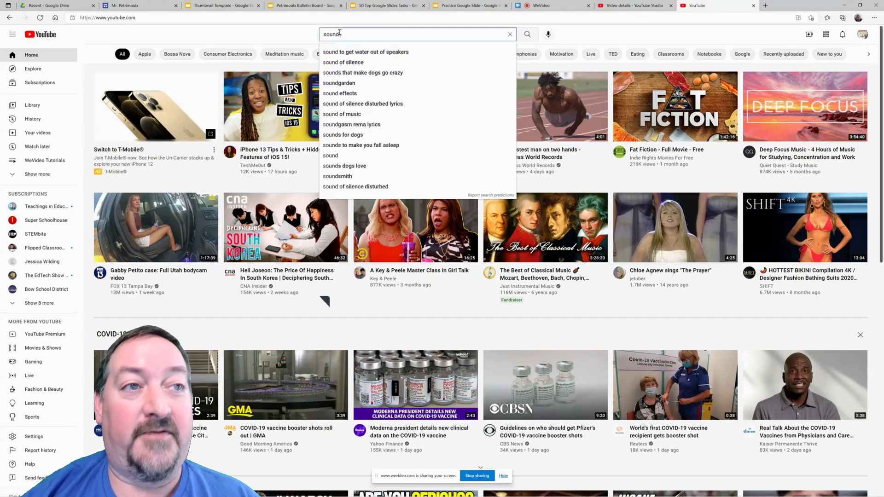
{"action": "type", "text": " effect "}
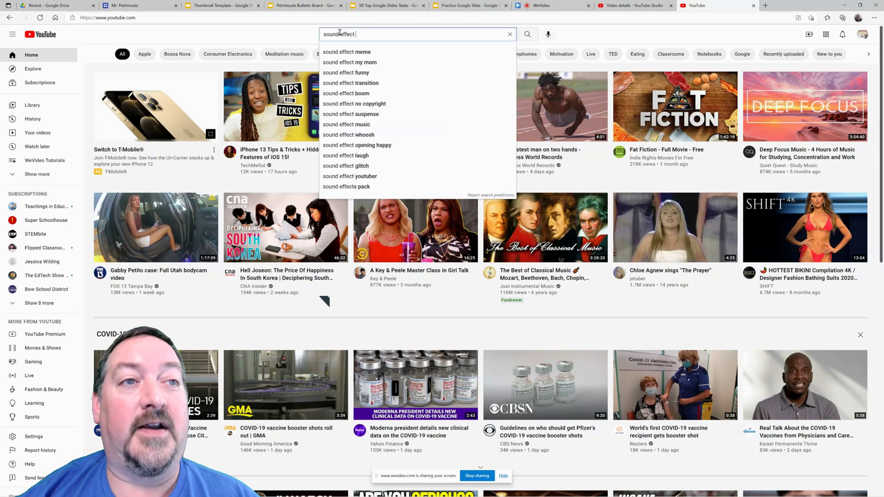
{"action": "type", "text": "cow moo"}
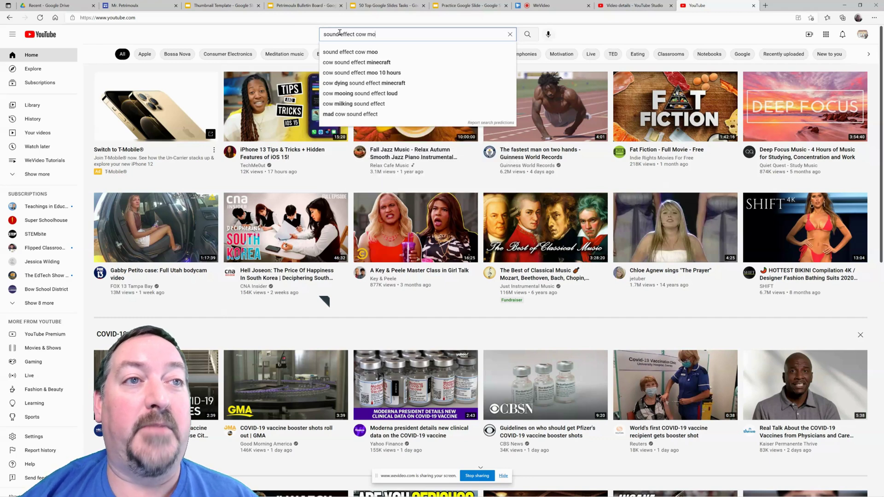
{"action": "key", "text": "Return"}
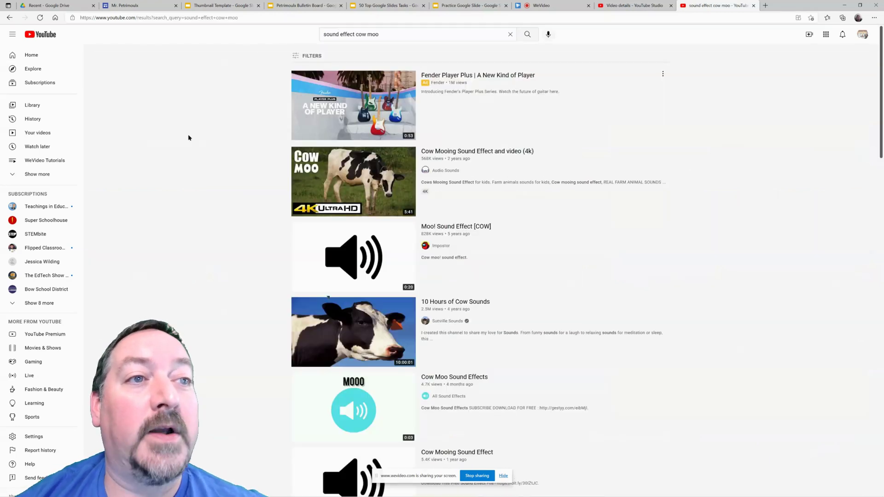
- Open the Moo! Sound Effect [COW] video, pause it, and copy its share link
{"action": "mouse_move", "coordinate": [362, 106]}
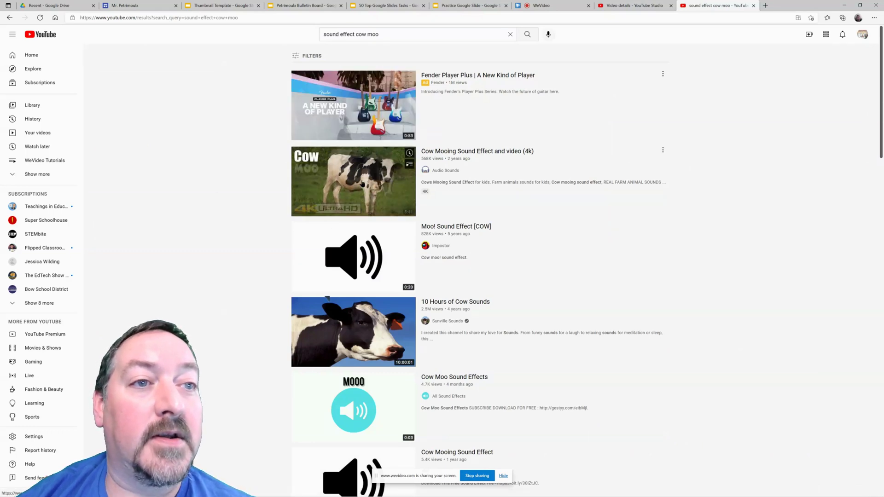
{"action": "left_click", "coordinate": [368, 246]}
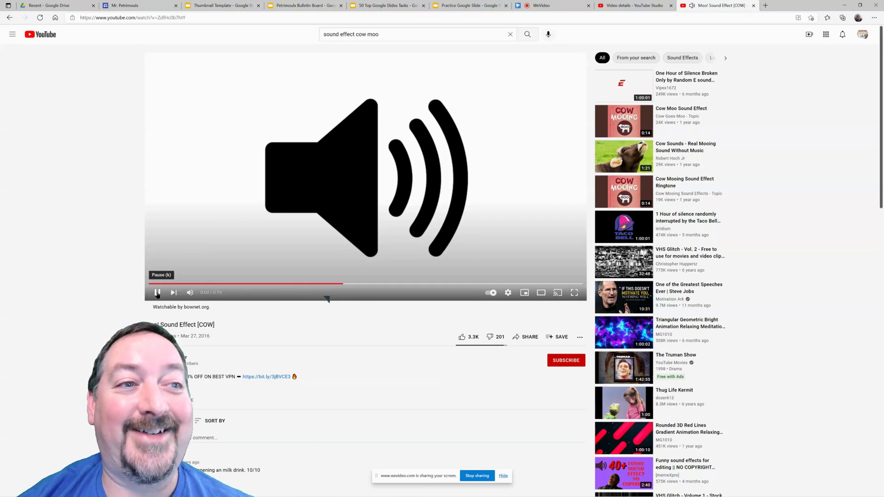
{"action": "left_click", "coordinate": [157, 294]}
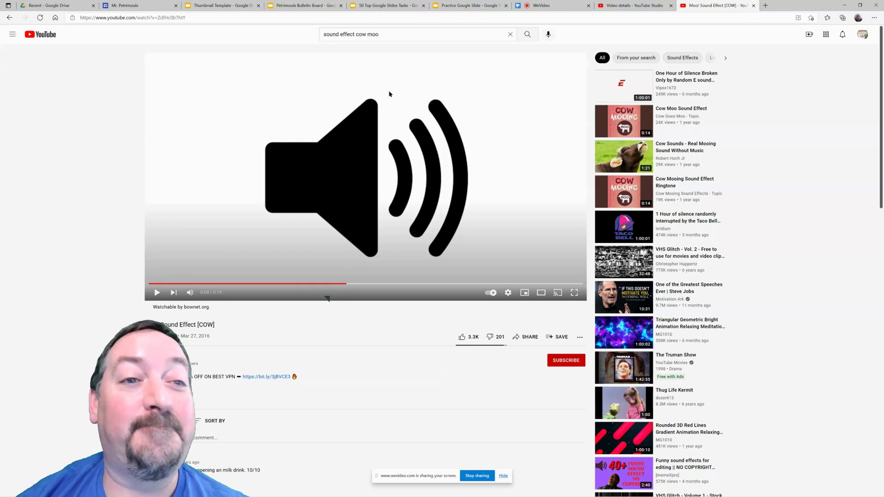
{"action": "left_click", "coordinate": [525, 338]}
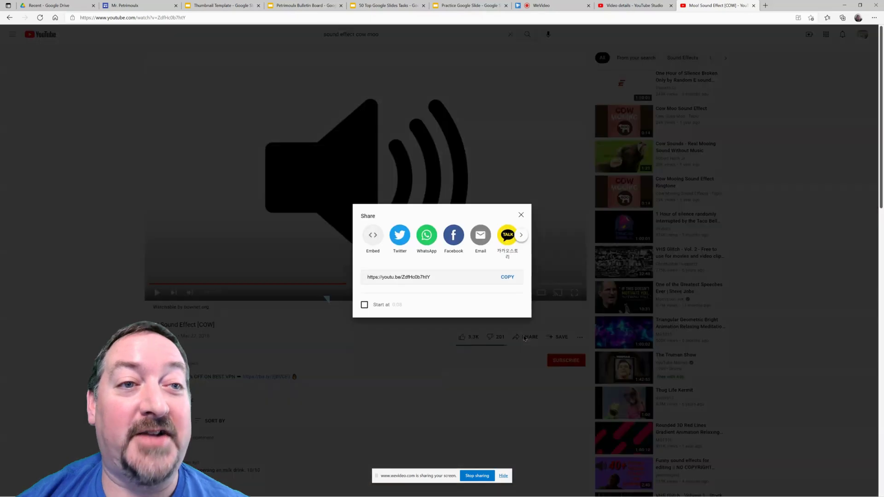
{"action": "left_click", "coordinate": [507, 278]}
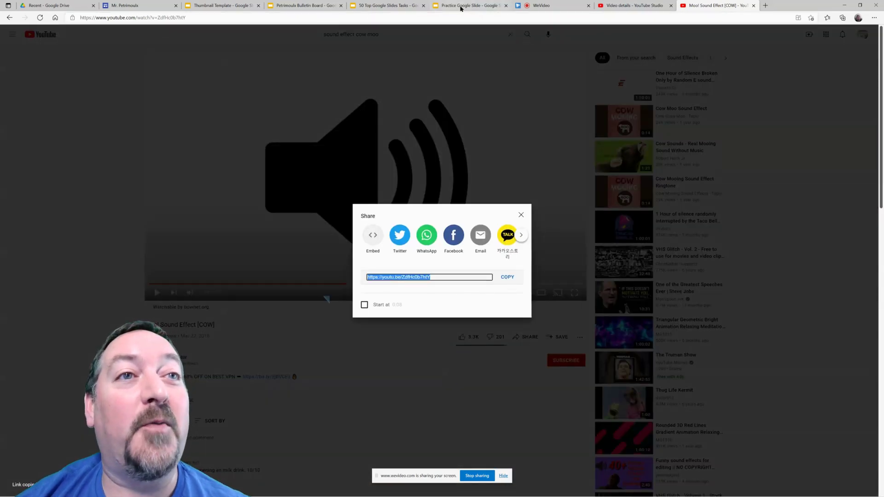
- Insert the Moo! Sound Effect video on slide 2 and shrink it to a tiny bottom-left icon
{"action": "left_click", "coordinate": [462, 6]}
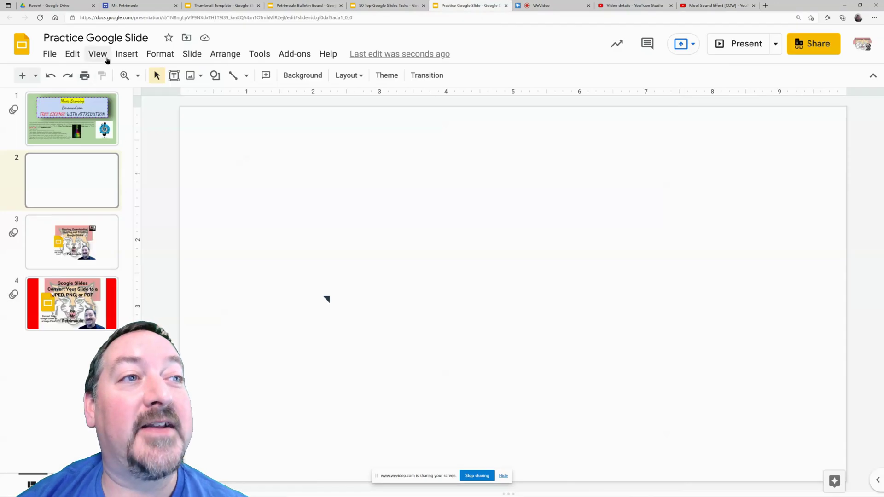
{"action": "left_click", "coordinate": [127, 54]}
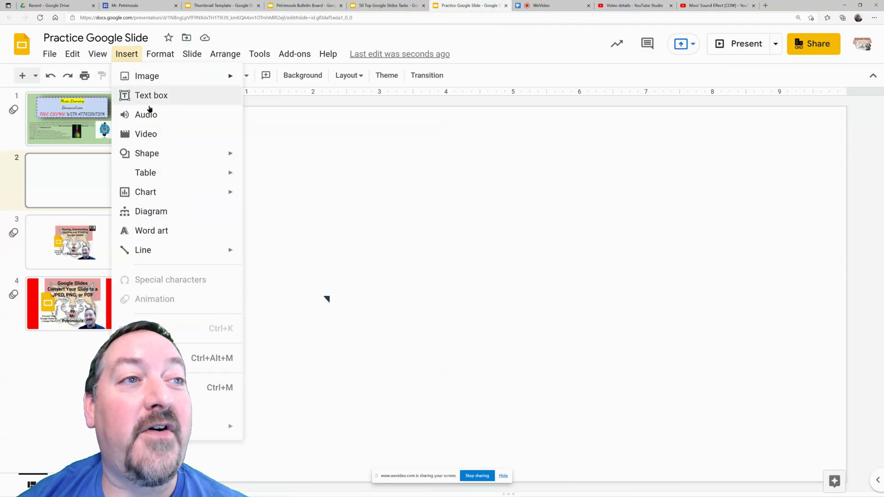
{"action": "left_click", "coordinate": [152, 134]}
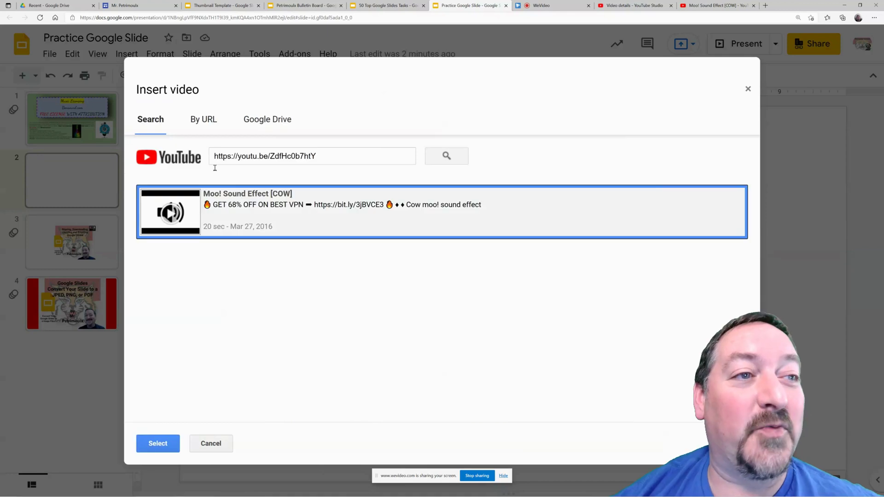
{"action": "left_click", "coordinate": [162, 444]}
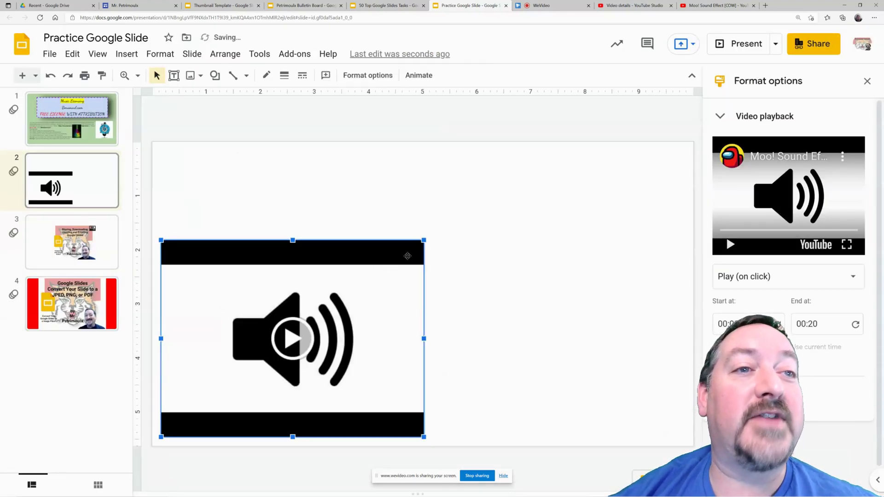
{"action": "left_click_drag", "start_coordinate": [424, 240], "coordinate": [177, 423]}
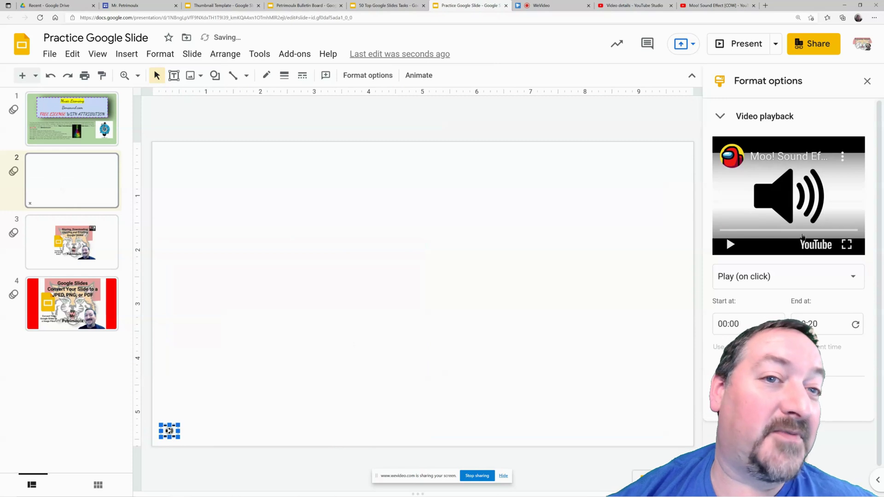
- Set the Moo! video's playback to Play (automatically)
{"action": "left_click", "coordinate": [790, 285]}
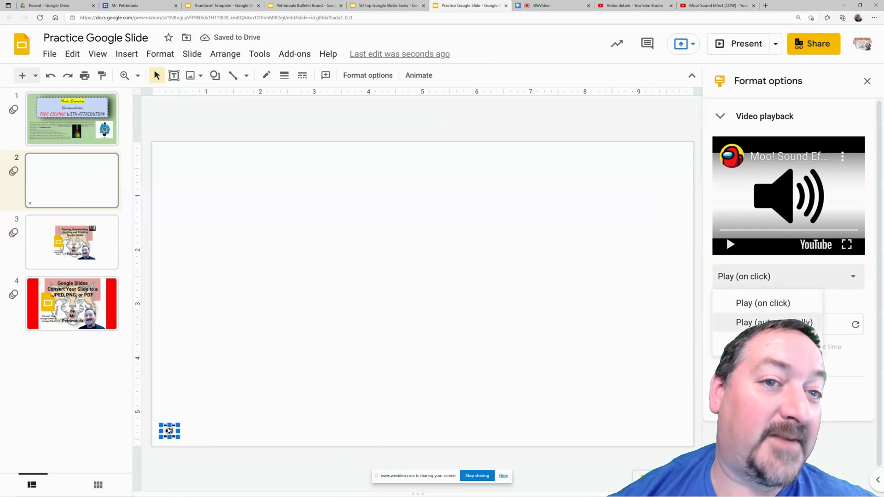
{"action": "left_click", "coordinate": [764, 322]}
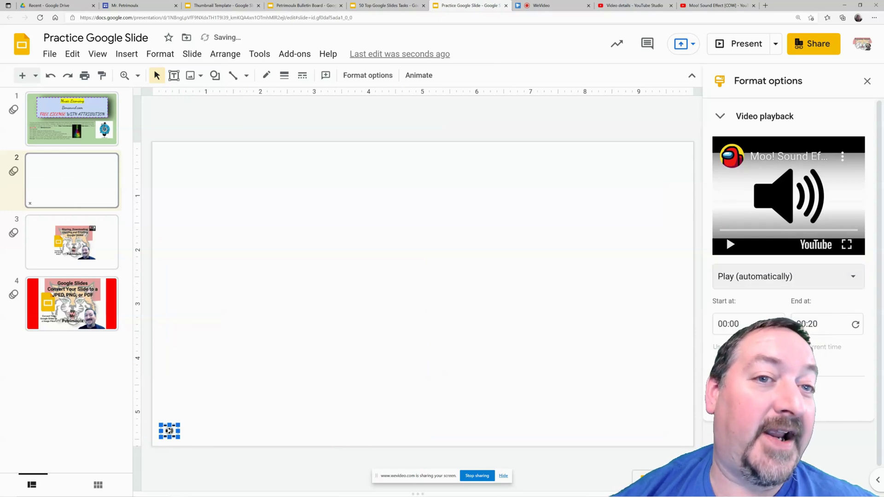
{"action": "left_click", "coordinate": [261, 319]}
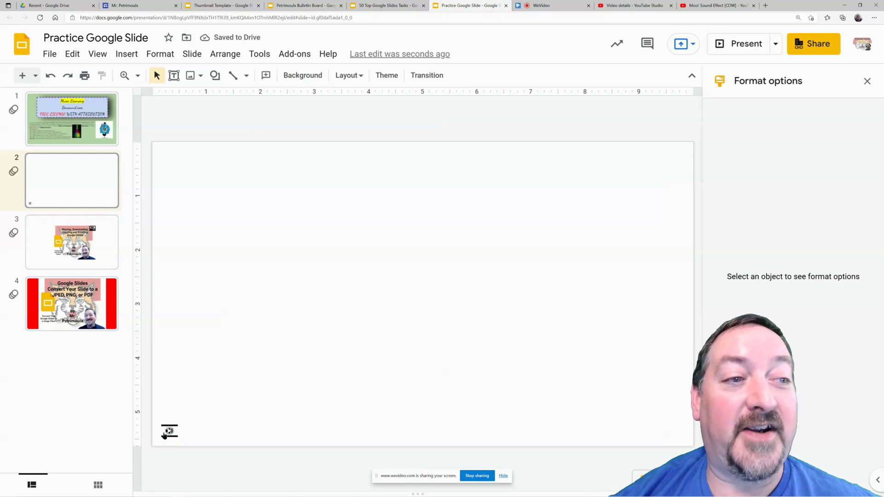
- Draw an empty text box near the slide bottom and move it over the audio icon
{"action": "left_click", "coordinate": [127, 54]}
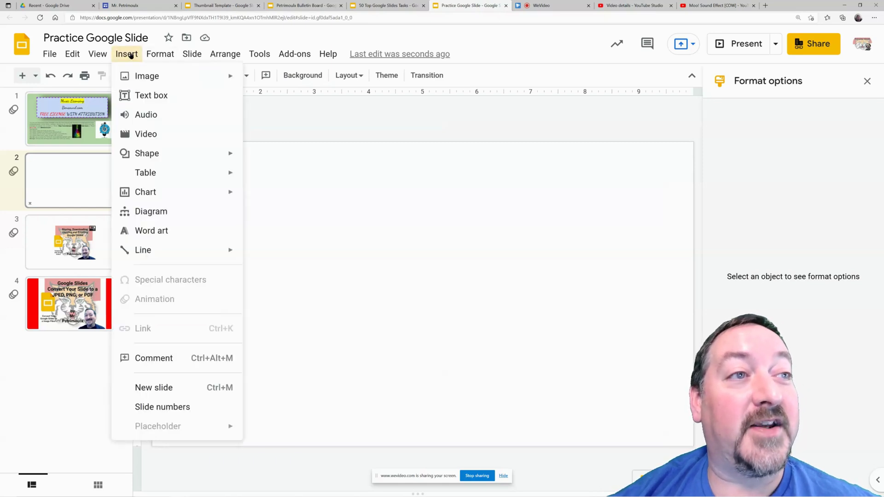
{"action": "left_click", "coordinate": [149, 97]}
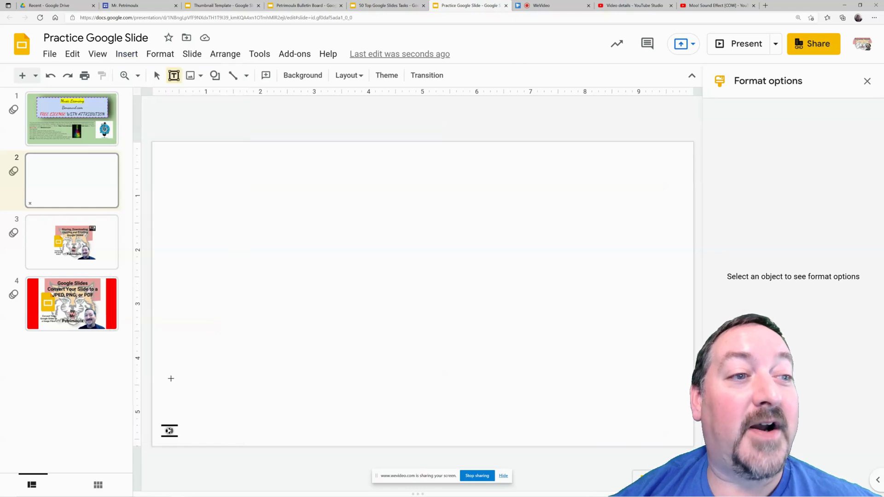
{"action": "mouse_move", "coordinate": [155, 396]}
{"action": "left_mouse_down"}
{"action": "mouse_move", "coordinate": [178, 438]}
{"action": "mouse_move", "coordinate": [201, 444]}
{"action": "left_mouse_up"}
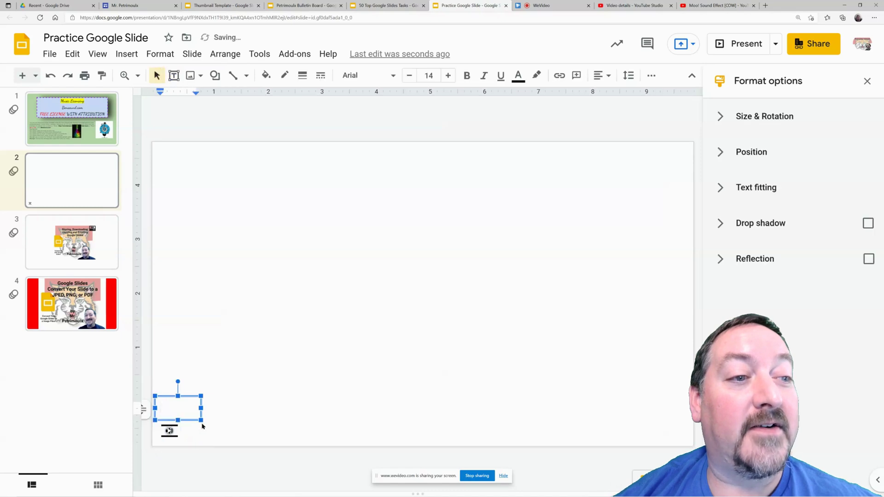
{"action": "left_click_drag", "start_coordinate": [189, 399], "coordinate": [189, 420]}
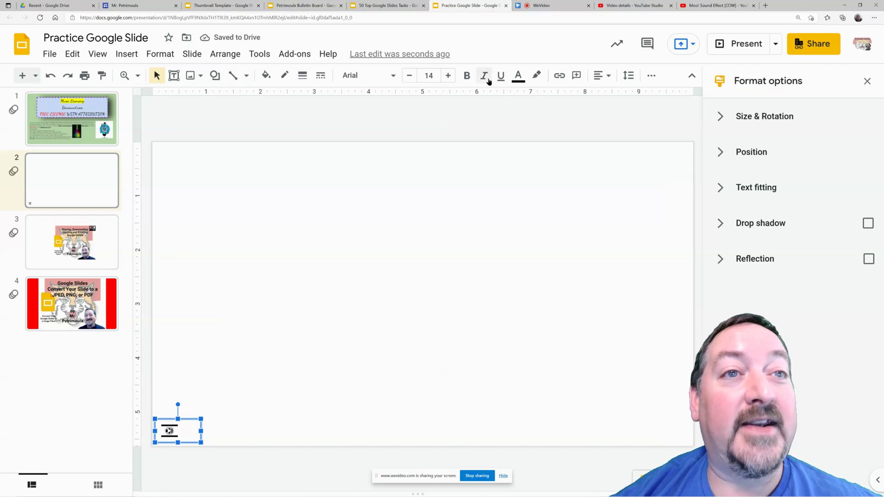
- Fill the text box white so it hides the icon
{"action": "left_click", "coordinate": [266, 76]}
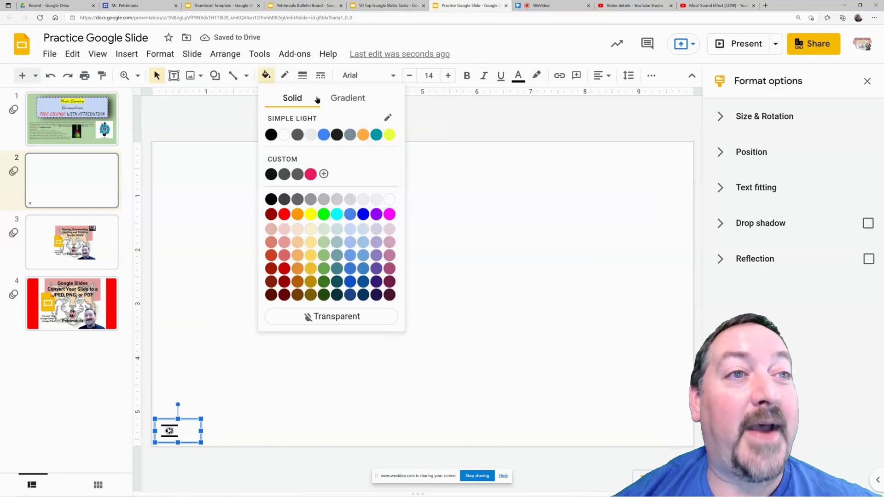
{"action": "left_click", "coordinate": [285, 135]}
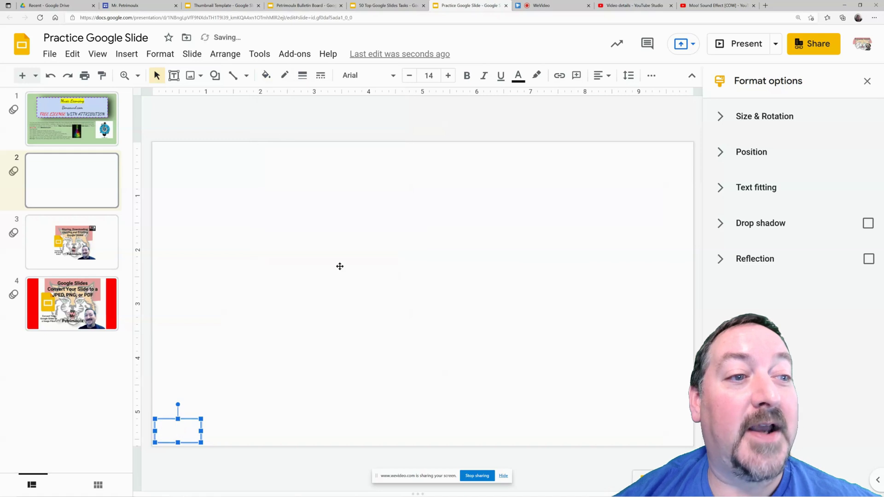
{"action": "left_click", "coordinate": [344, 289]}
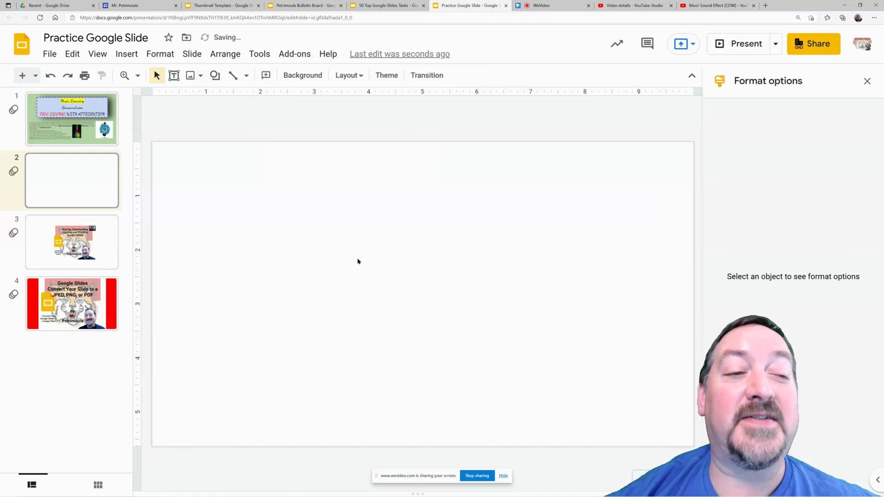
{"action": "left_click", "coordinate": [192, 428]}
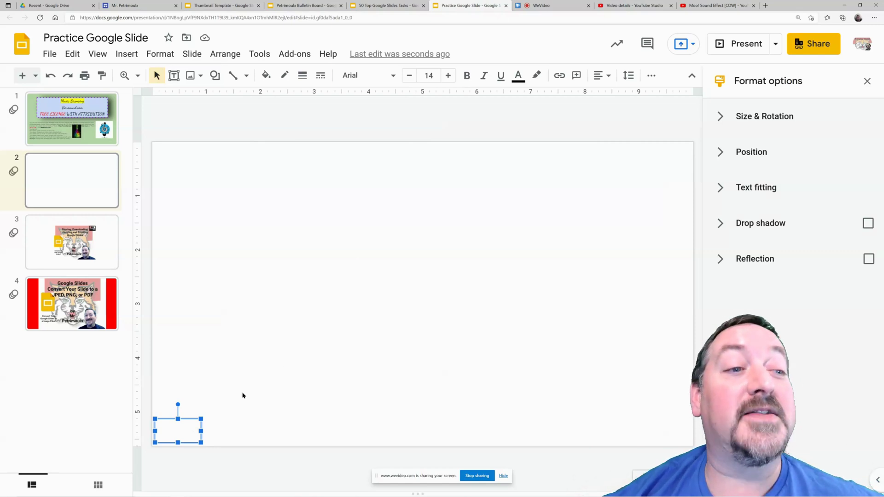
{"action": "left_click", "coordinate": [175, 198]}
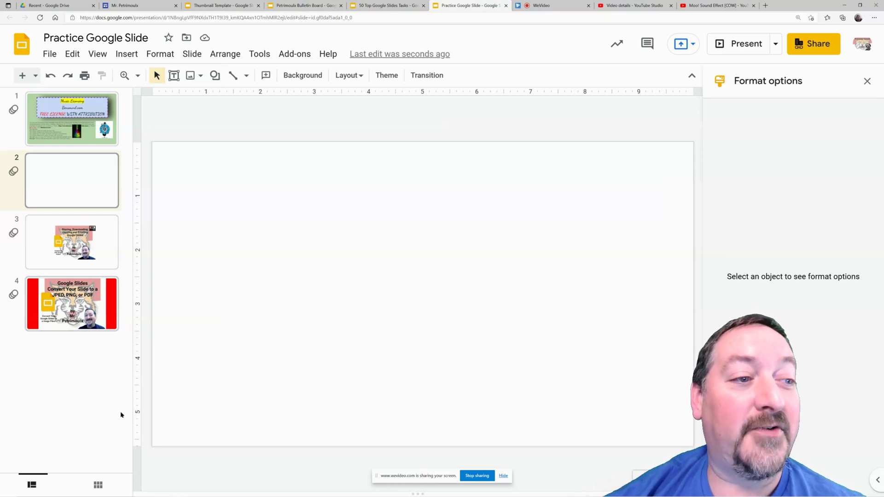
- Record a new 9-second narration clip, Recording (2), in Voice Recorder
{"action": "mouse_move", "coordinate": [5, 495]}
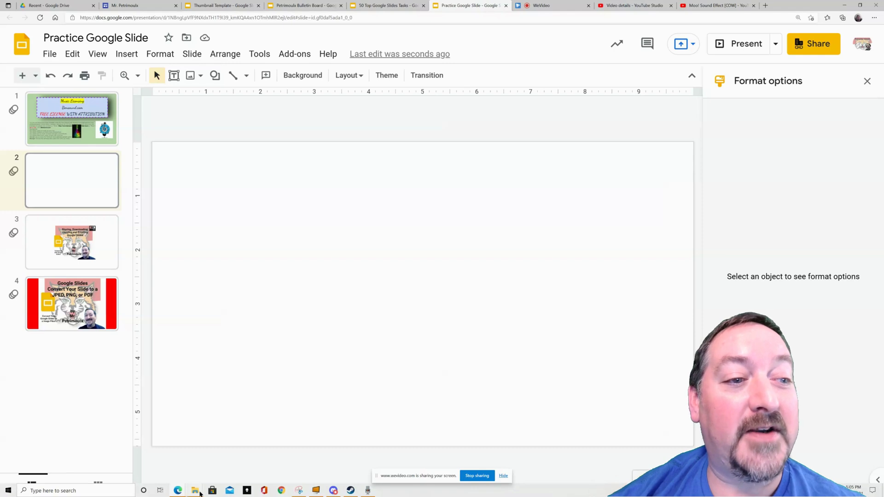
{"action": "left_click", "coordinate": [367, 490]}
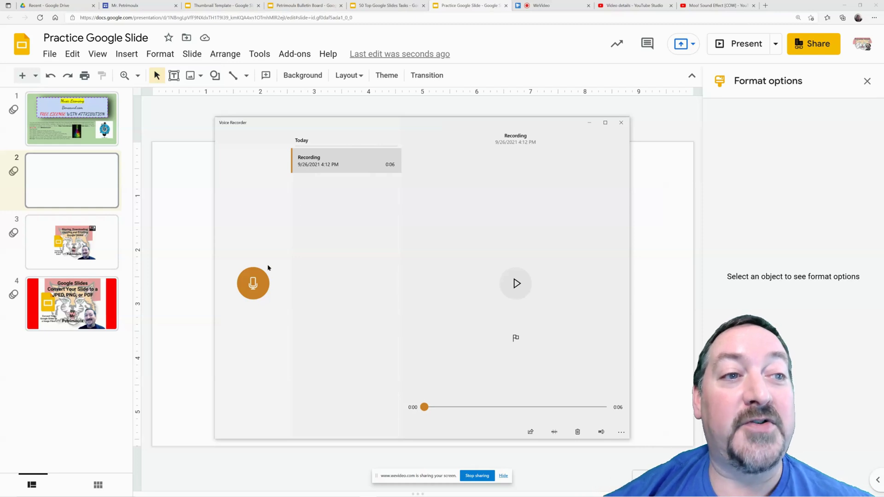
{"action": "left_click", "coordinate": [251, 293]}
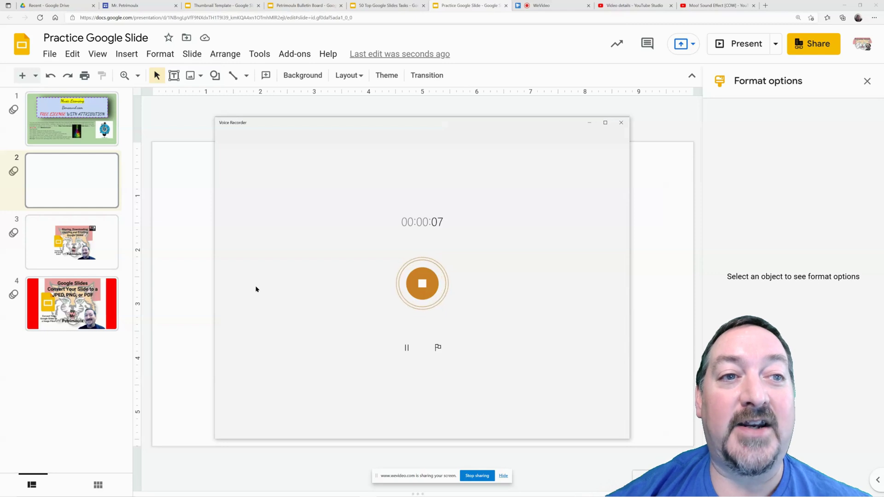
{"action": "left_click", "coordinate": [423, 285]}
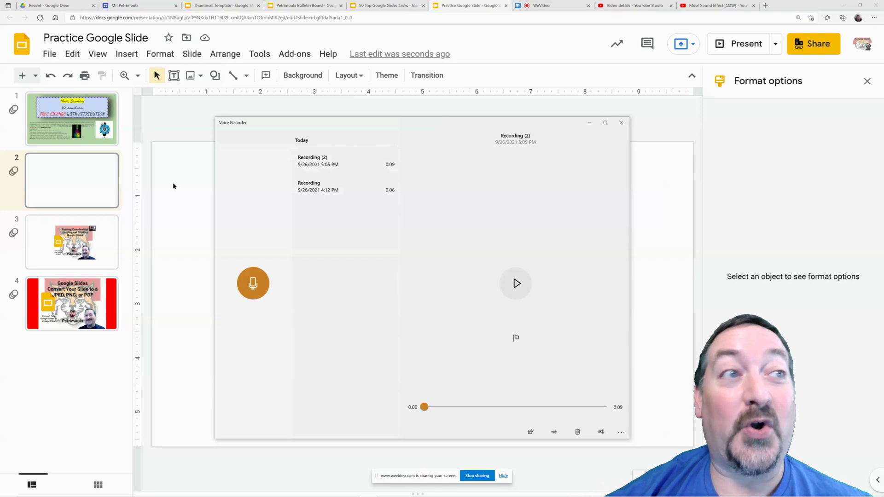
- Upload Recording (2).m4a from Documents > Sound recordings to Google Drive, then return to Practice Google Slide
{"action": "left_click", "coordinate": [51, 6]}
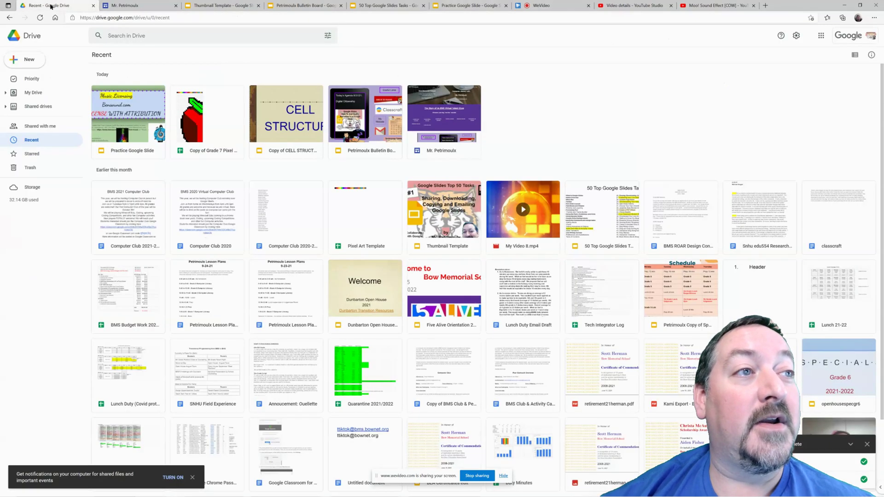
{"action": "left_click", "coordinate": [32, 60]}
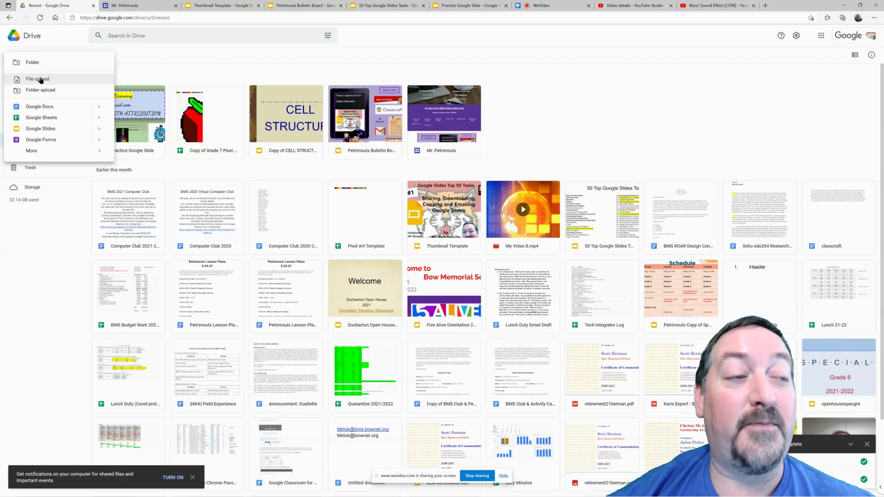
{"action": "left_click", "coordinate": [41, 79]}
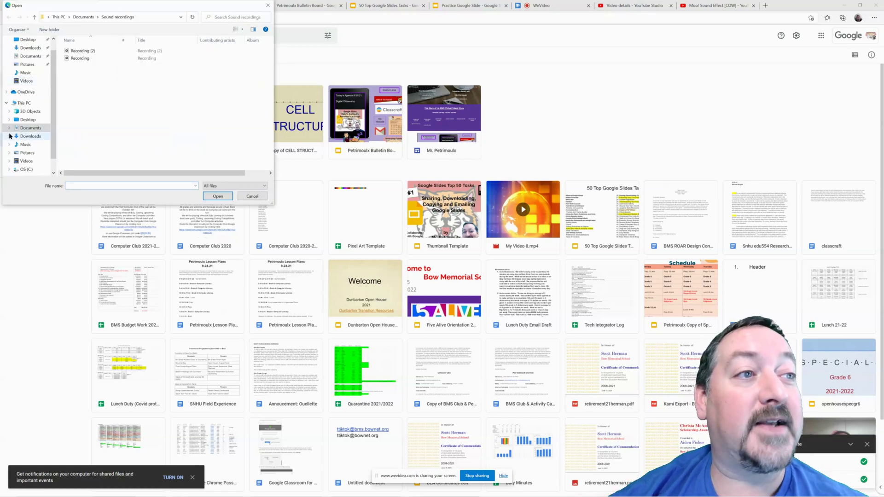
{"action": "left_click", "coordinate": [33, 130]}
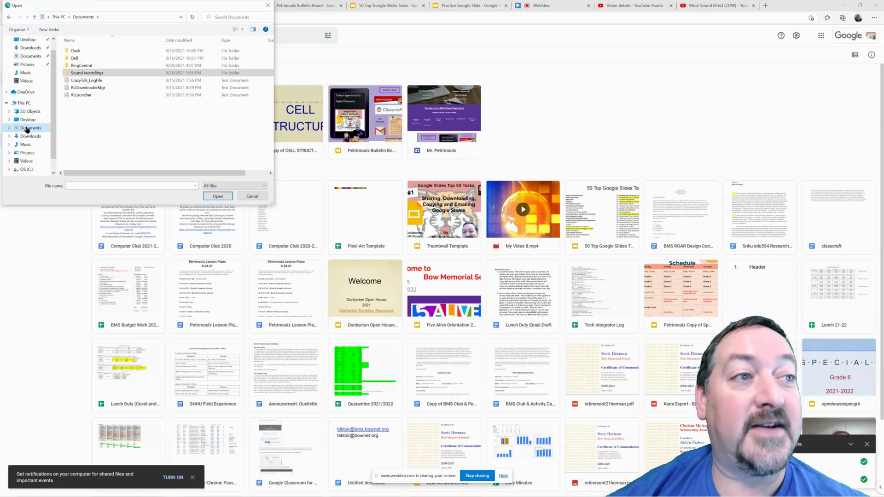
{"action": "double_click", "coordinate": [84, 74]}
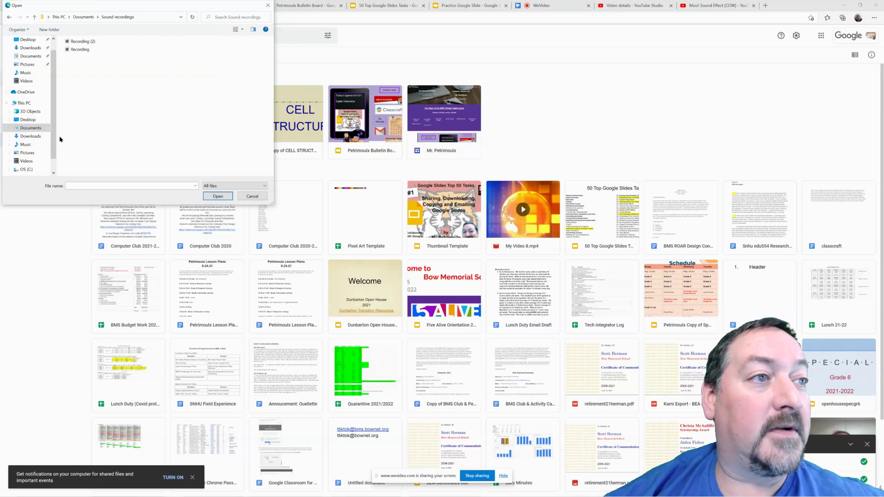
{"action": "double_click", "coordinate": [81, 42]}
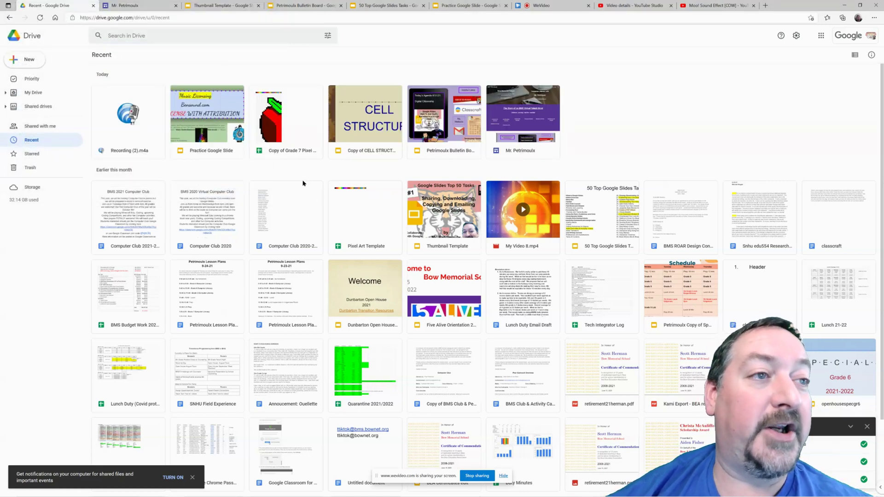
{"action": "left_click", "coordinate": [121, 134]}
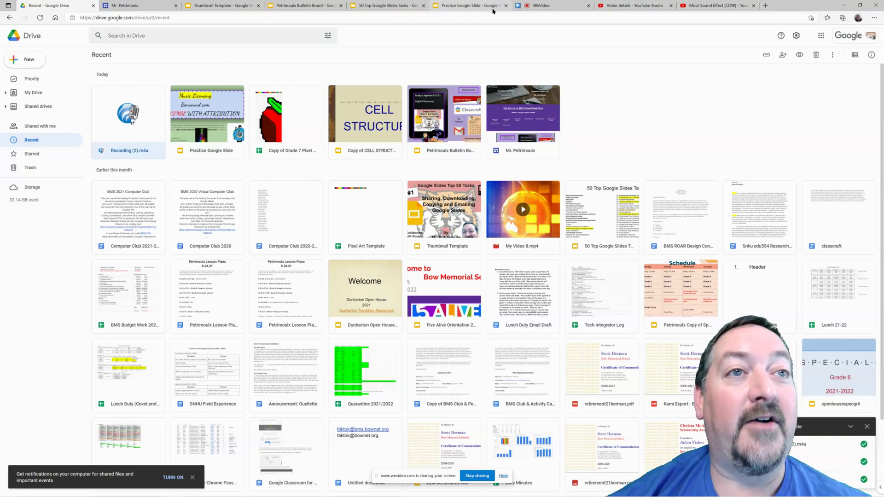
{"action": "left_click", "coordinate": [463, 14]}
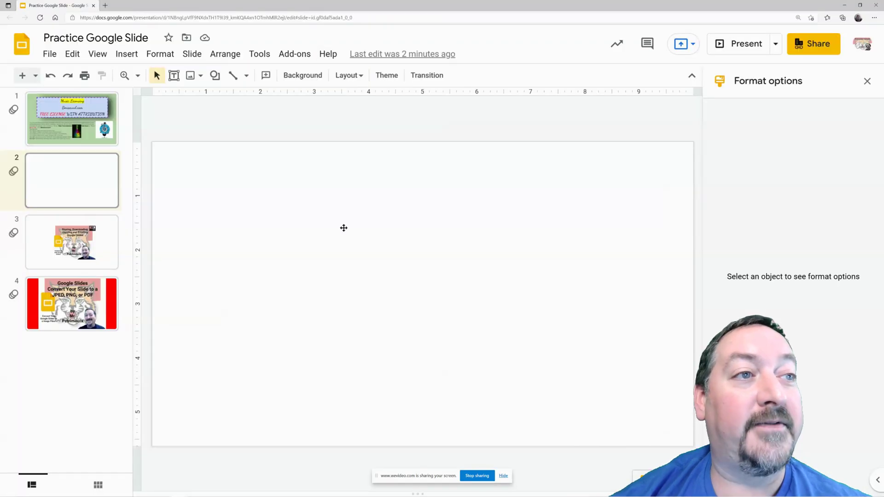
- Open the Insert audio picker, check Shared drives, Shared with me and Recent, then settle on My Drive
{"action": "left_click", "coordinate": [344, 227]}
{"action": "left_click", "coordinate": [183, 147]}
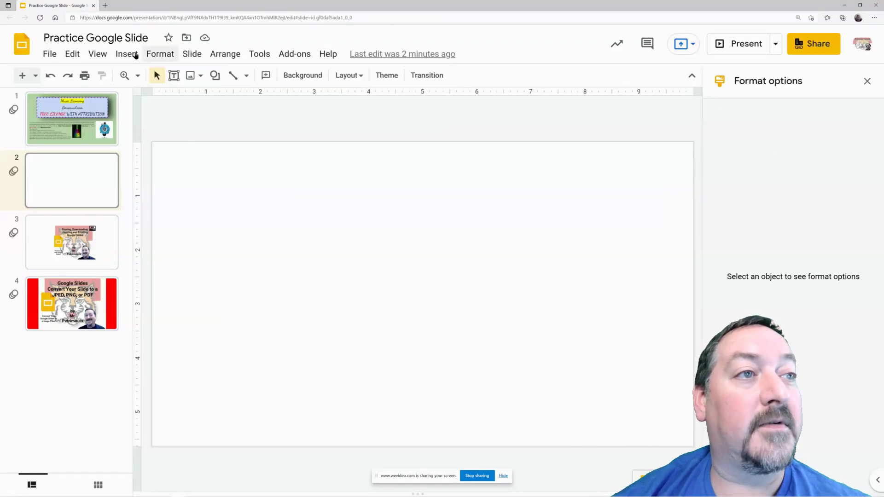
{"action": "left_click", "coordinate": [120, 55]}
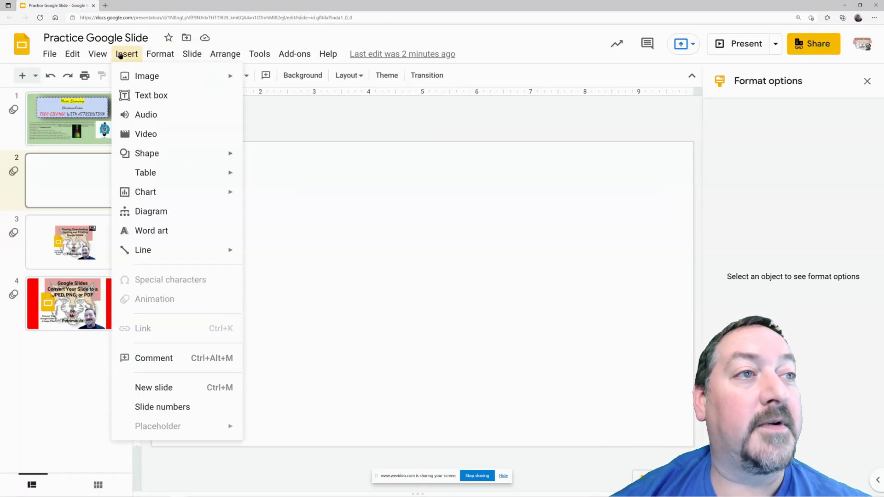
{"action": "left_click", "coordinate": [152, 115]}
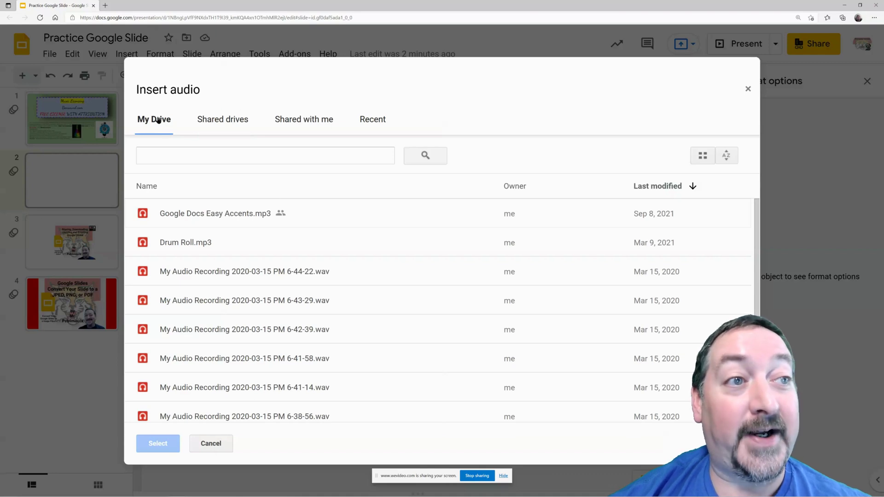
{"action": "left_click", "coordinate": [228, 118]}
{"action": "left_click", "coordinate": [321, 119]}
{"action": "left_click", "coordinate": [380, 119]}
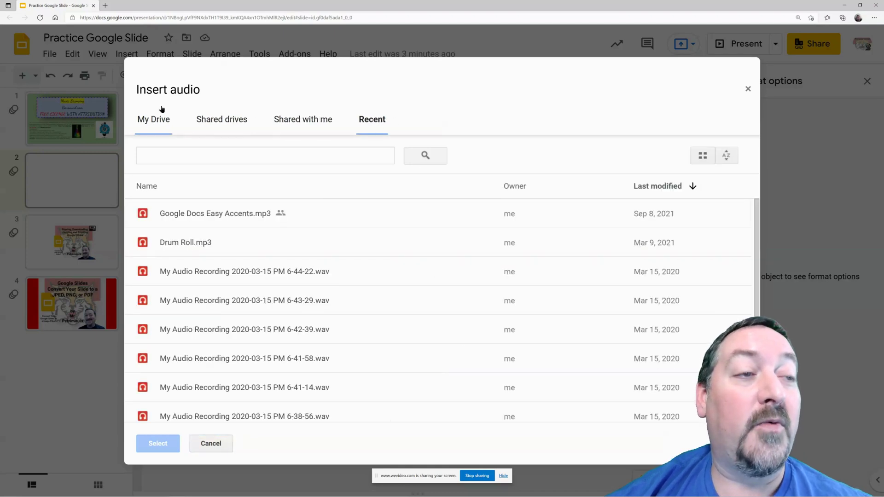
{"action": "left_click", "coordinate": [152, 118]}
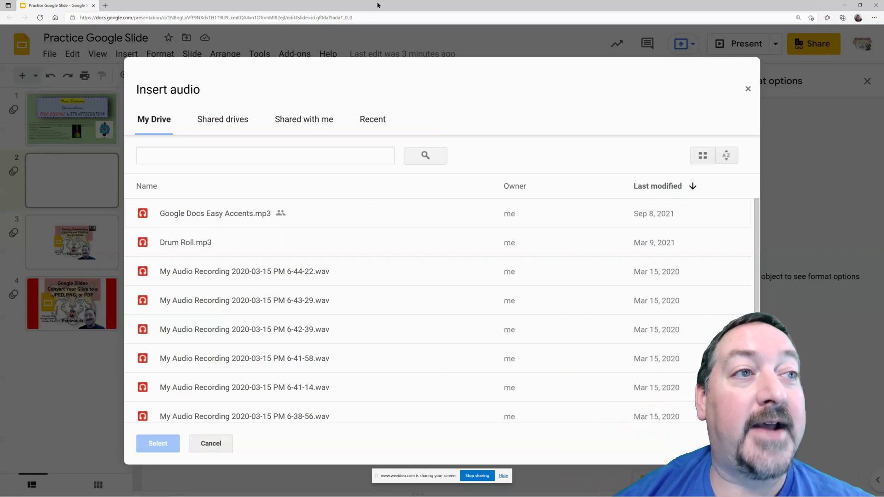
{"action": "left_click_drag", "start_coordinate": [377, 5], "coordinate": [268, 5]}
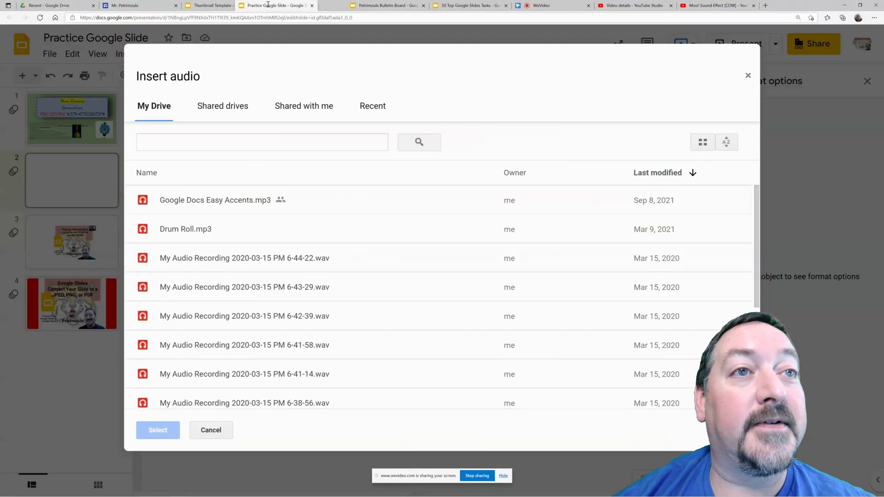
- Open Recording (2).m4a from Drive's Recent list in CloudConvert via Open with
{"action": "left_click", "coordinate": [46, 5]}
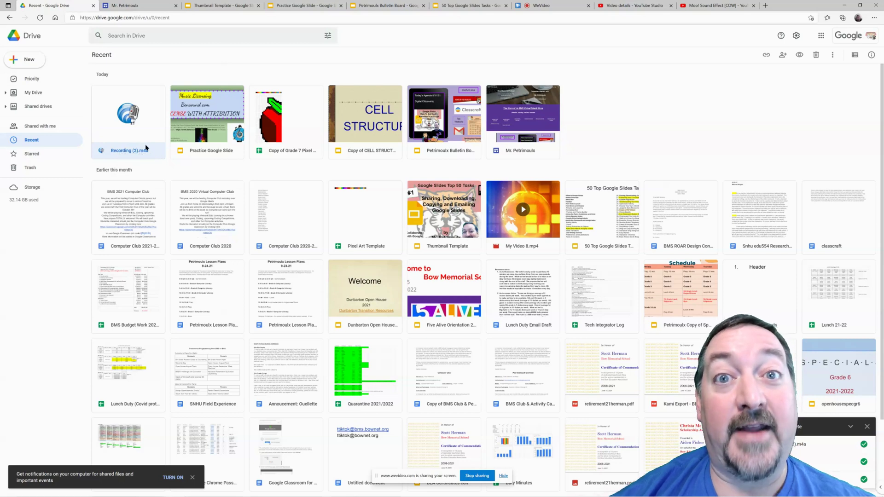
{"action": "right_click", "coordinate": [126, 133]}
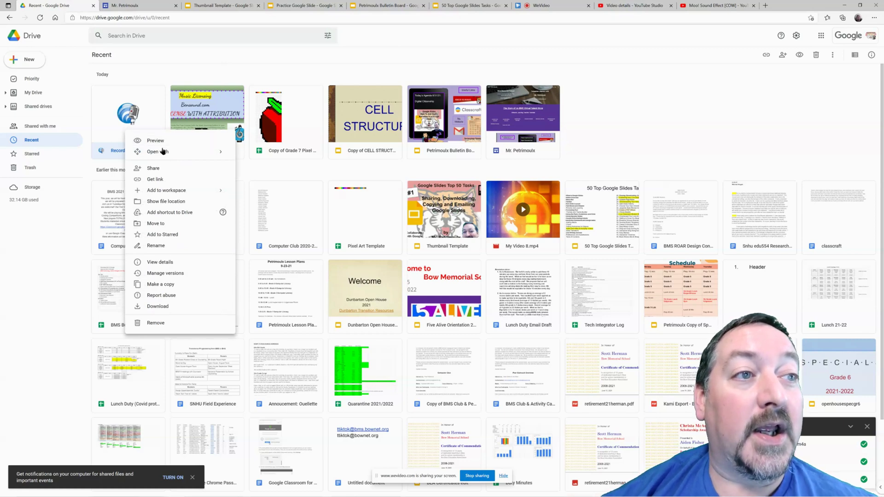
{"action": "mouse_move", "coordinate": [160, 151]}
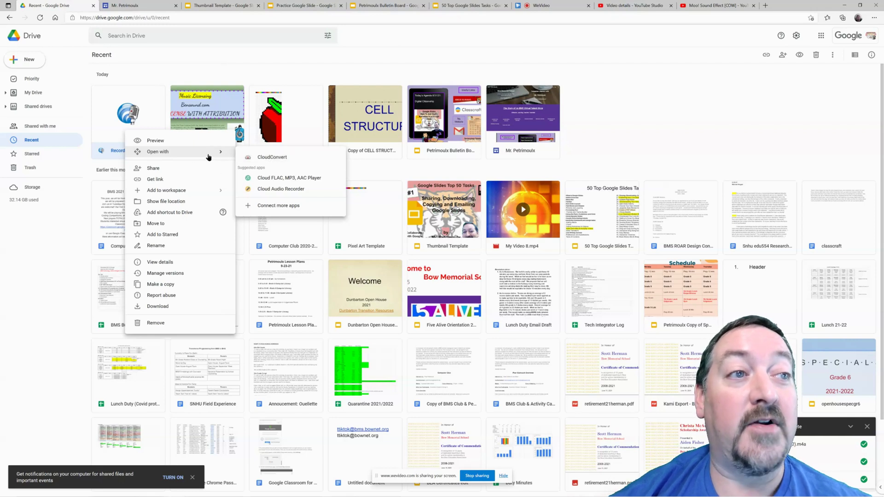
{"action": "left_click", "coordinate": [276, 158]}
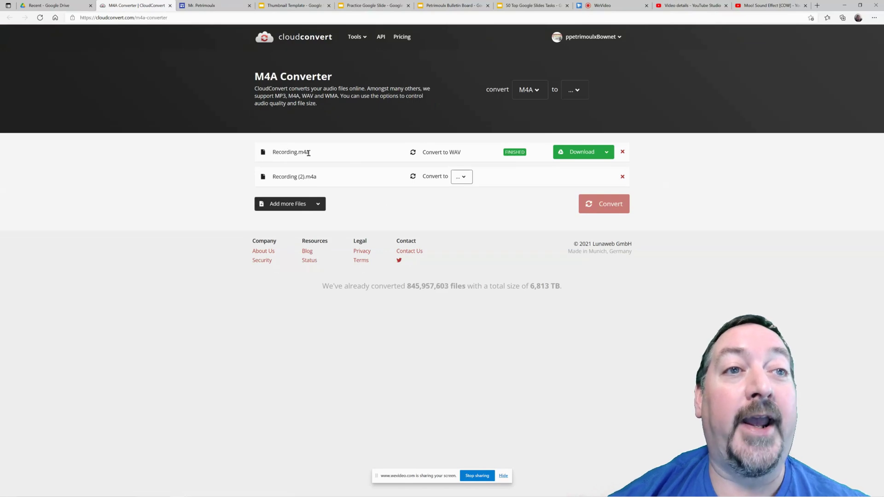
- Remove the finished Recording.m4a entry and convert Recording (2).m4a to WAV
{"action": "left_click", "coordinate": [460, 177]}
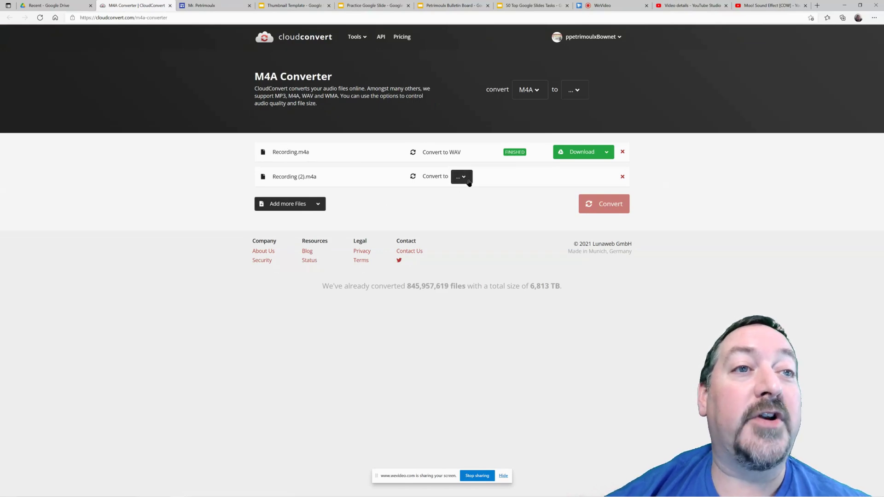
{"action": "left_click", "coordinate": [623, 152]}
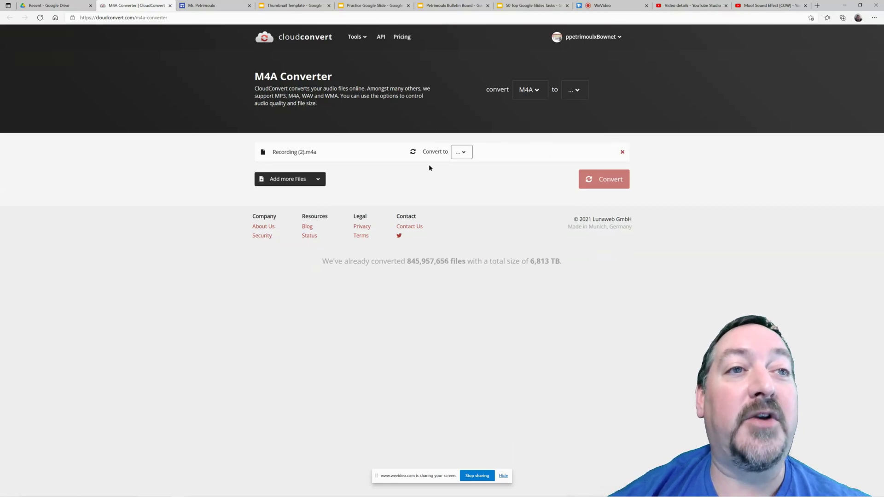
{"action": "left_click", "coordinate": [464, 153]}
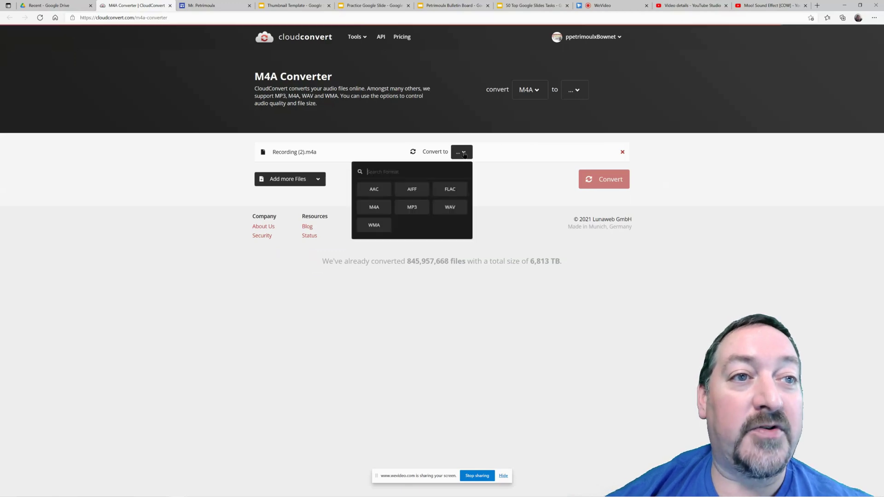
{"action": "left_click", "coordinate": [451, 208]}
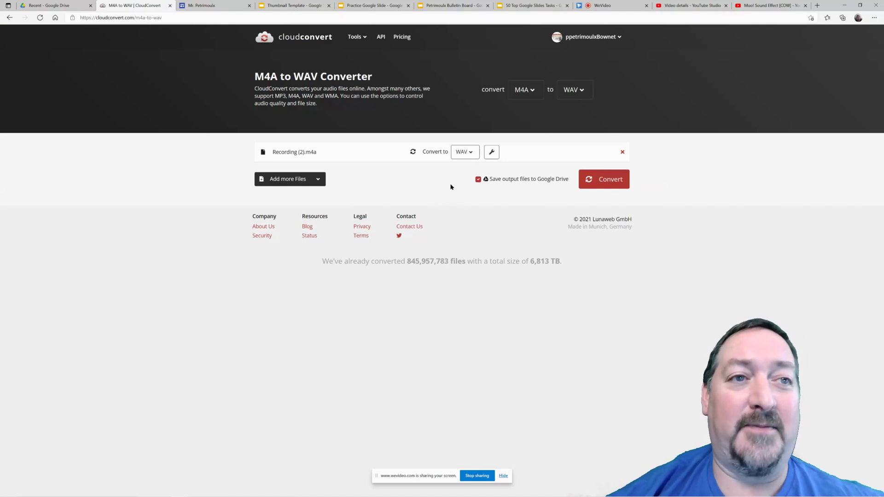
{"action": "left_click", "coordinate": [616, 181]}
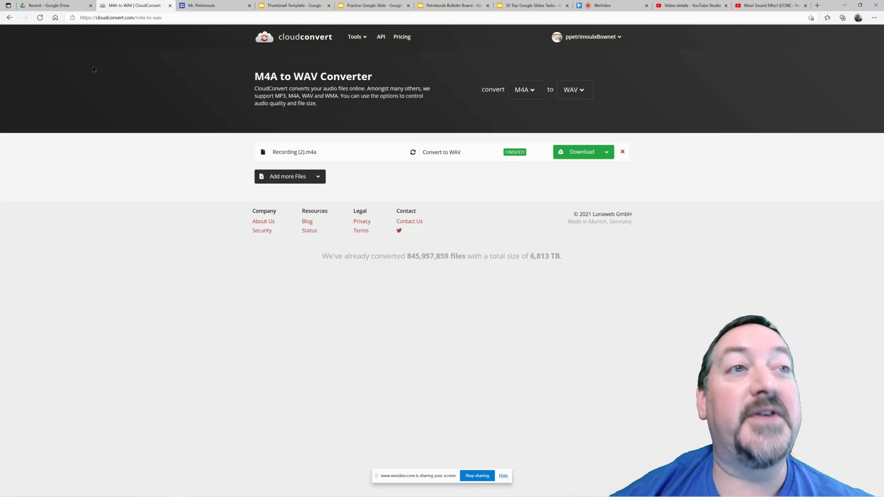
- Insert Recording (2).wav as an audio clip on slide 2 of Practice Google Slide
{"action": "left_click", "coordinate": [537, 6]}
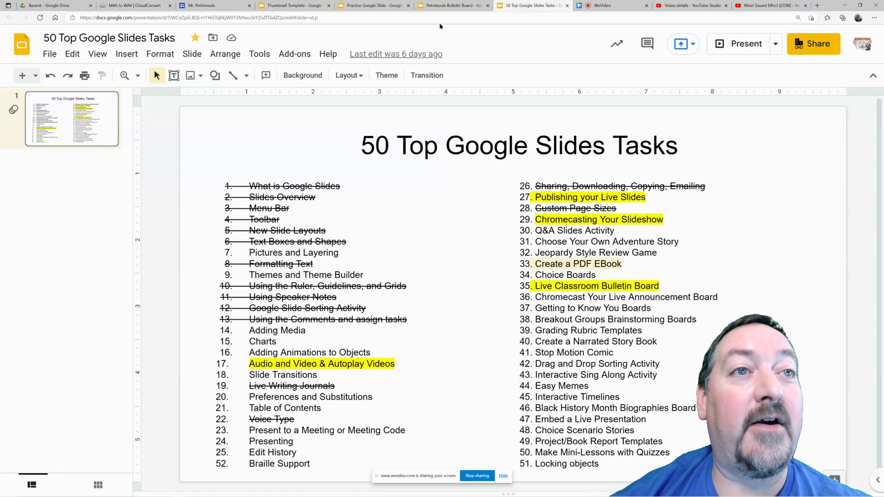
{"action": "left_click", "coordinate": [454, 6]}
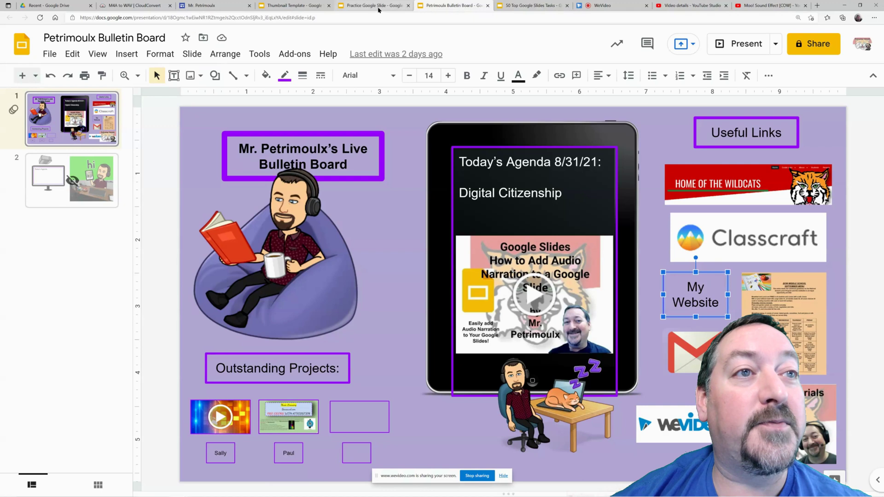
{"action": "left_click", "coordinate": [379, 8]}
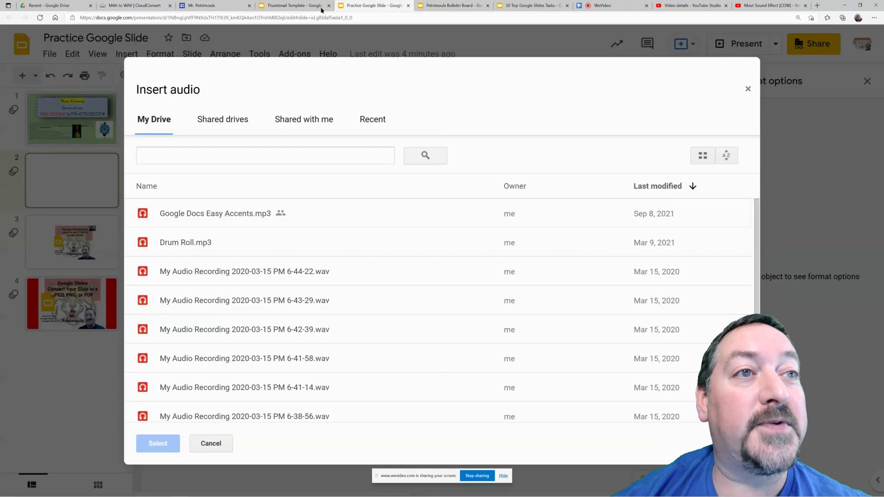
{"action": "left_click", "coordinate": [748, 89]}
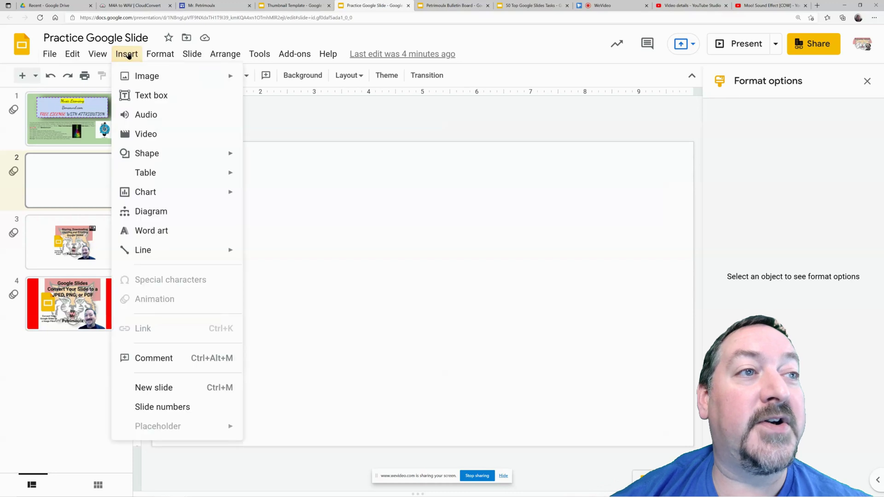
{"action": "left_click", "coordinate": [147, 114]}
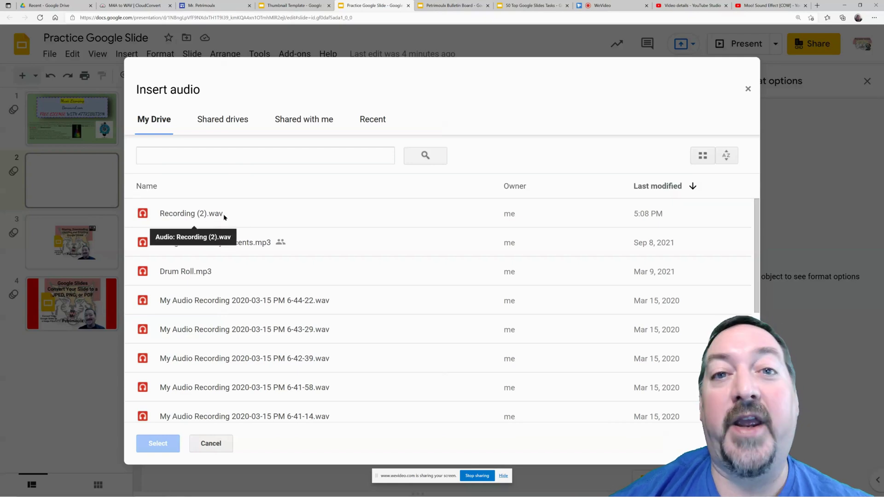
{"action": "left_click", "coordinate": [188, 213]}
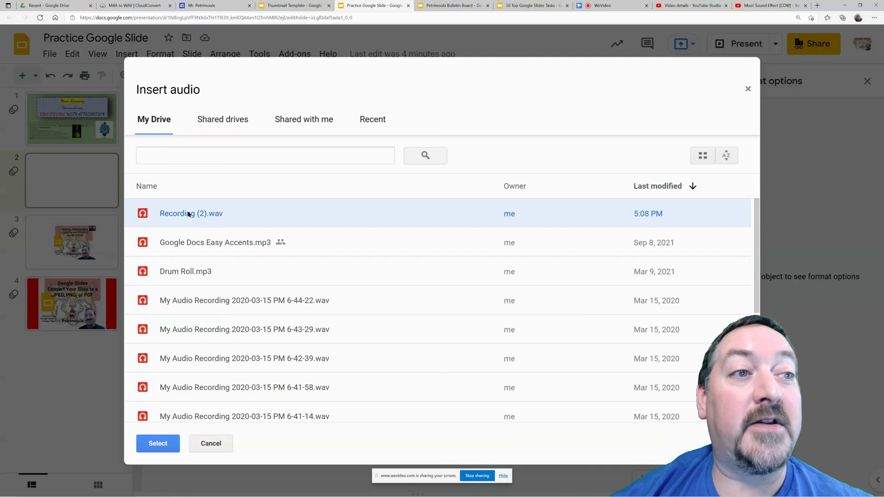
{"action": "left_click", "coordinate": [158, 443]}
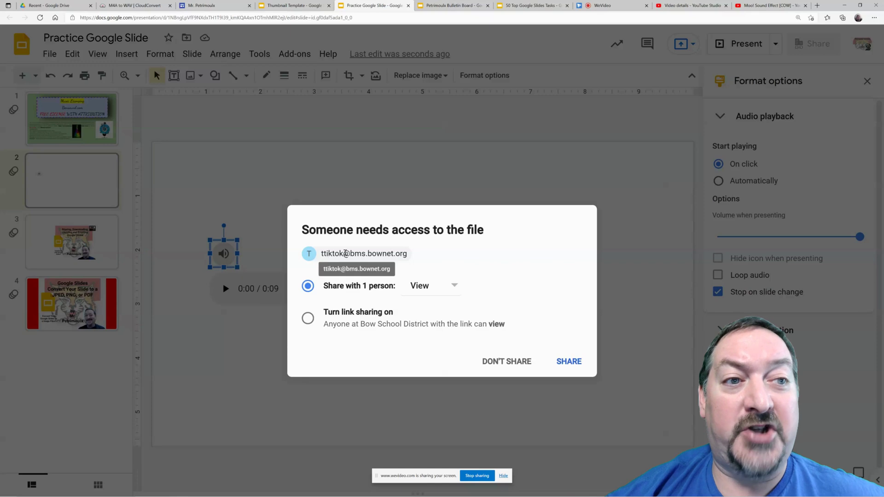
- Share the audio file with View access
{"action": "left_click", "coordinate": [445, 287]}
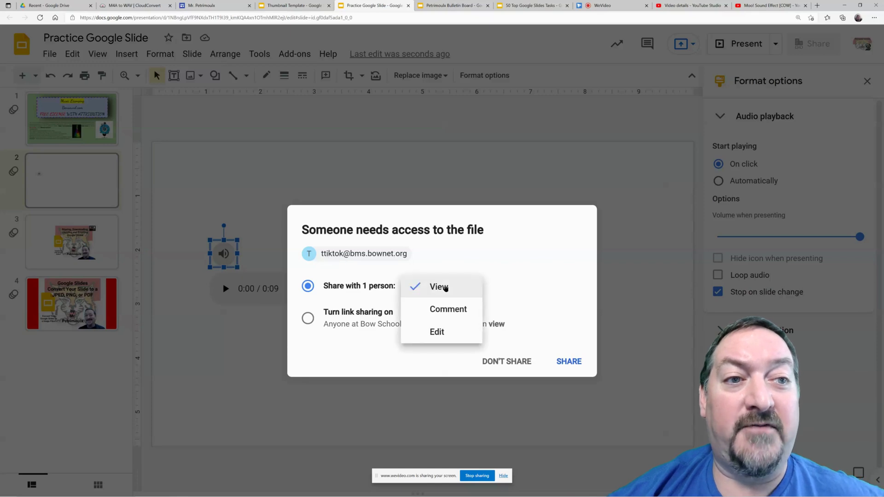
{"action": "left_click", "coordinate": [445, 287]}
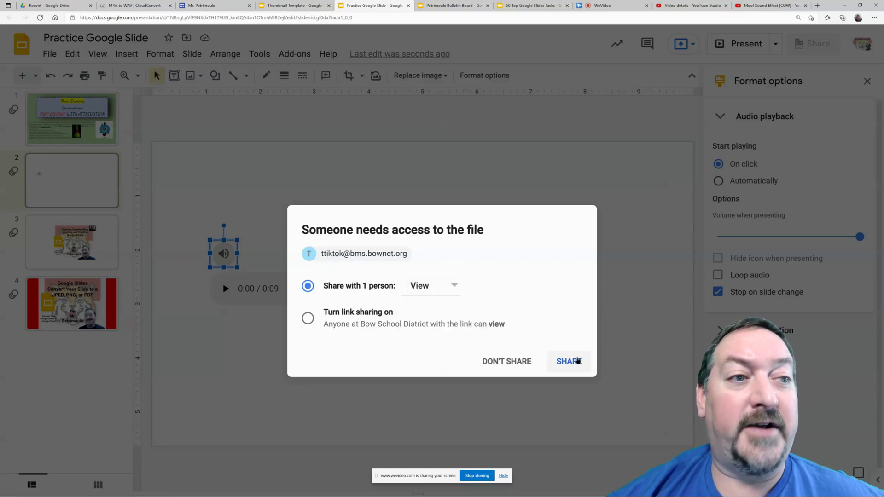
{"action": "left_click", "coordinate": [573, 362]}
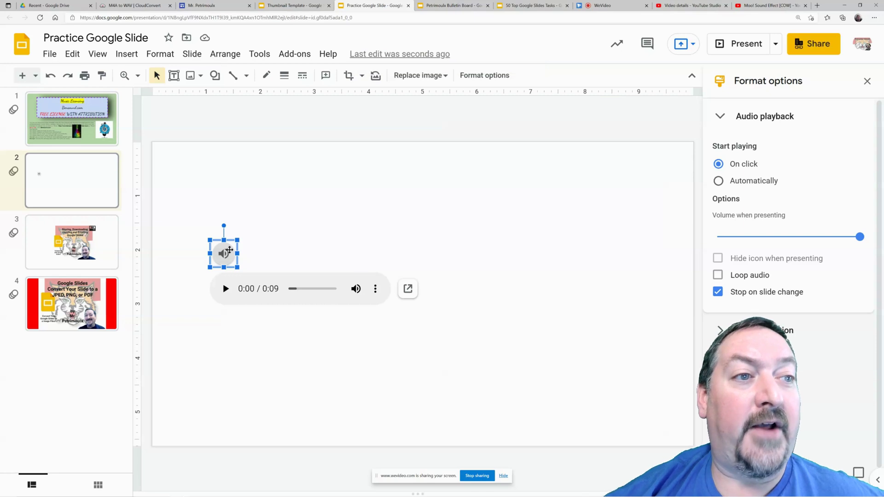
- Set the narration clip to Start playing: Automatically and enlarge its speaker icon
{"action": "left_click_drag", "start_coordinate": [215, 281], "coordinate": [183, 410]}
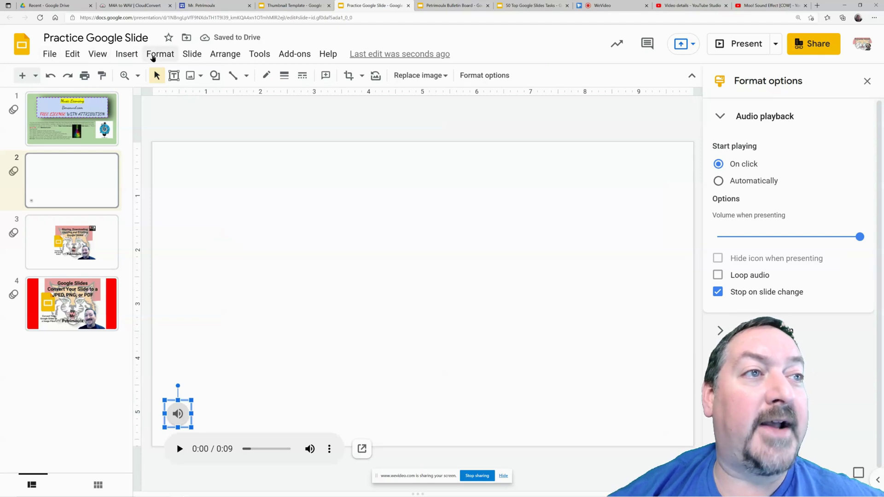
{"action": "left_click", "coordinate": [157, 55]}
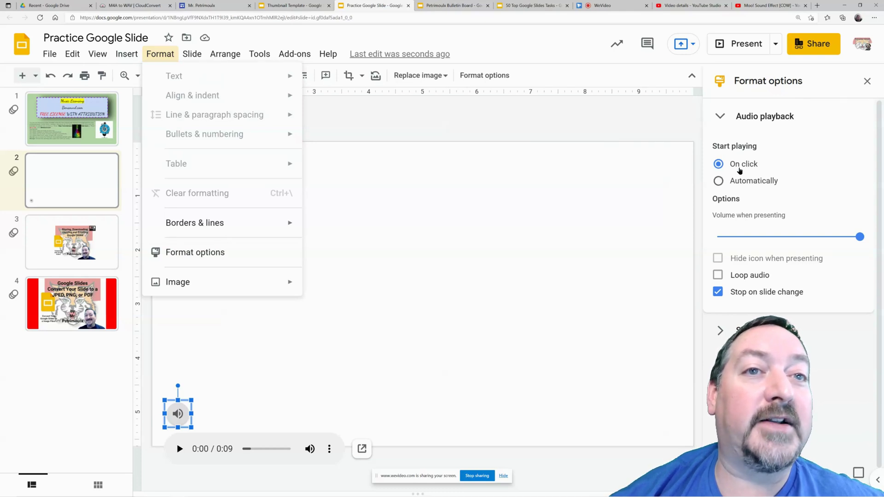
{"action": "left_click", "coordinate": [720, 183]}
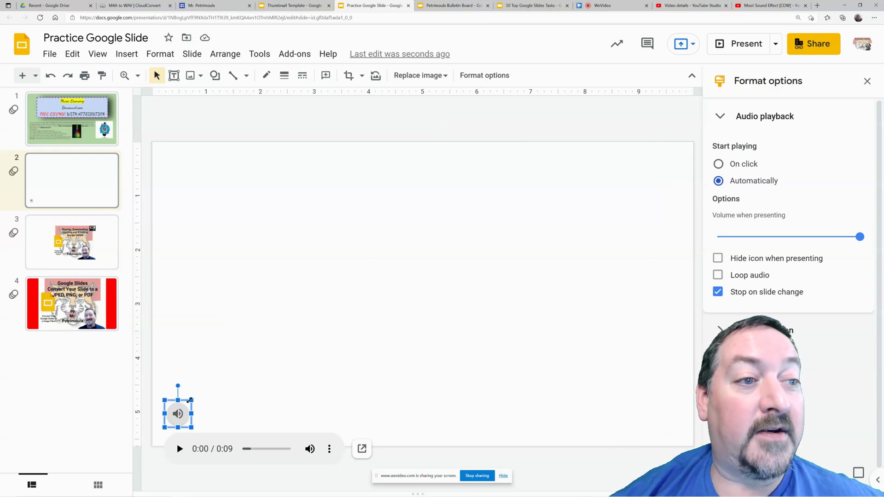
{"action": "left_click_drag", "start_coordinate": [190, 401], "coordinate": [226, 165]}
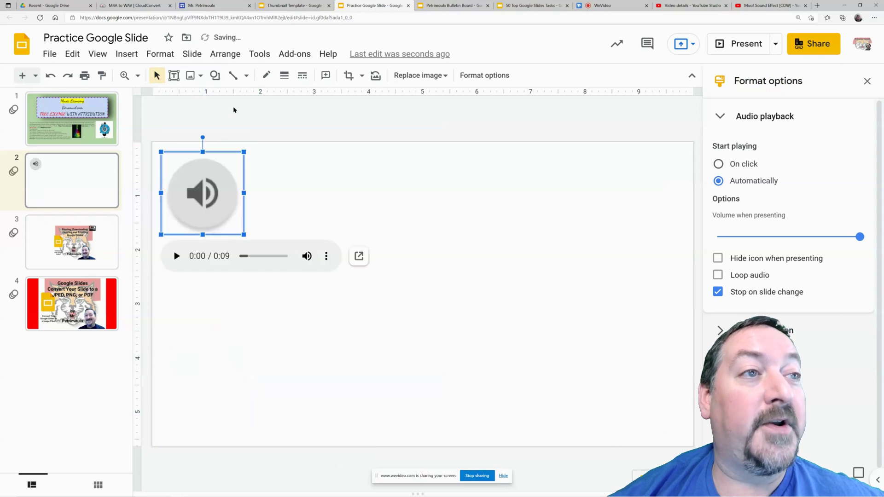
- Give the audio icon an 8px black border and move it to the slide's bottom left
{"action": "left_click", "coordinate": [266, 75]}
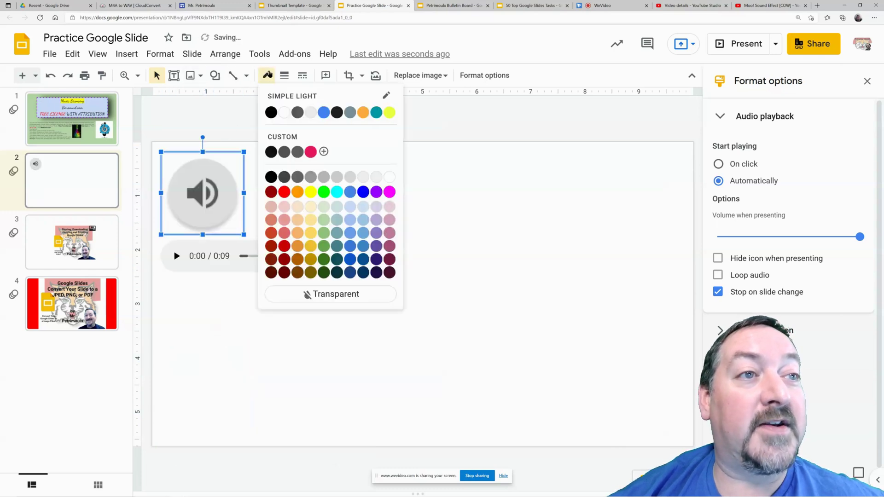
{"action": "left_click", "coordinate": [272, 113]}
{"action": "left_click", "coordinate": [284, 75]}
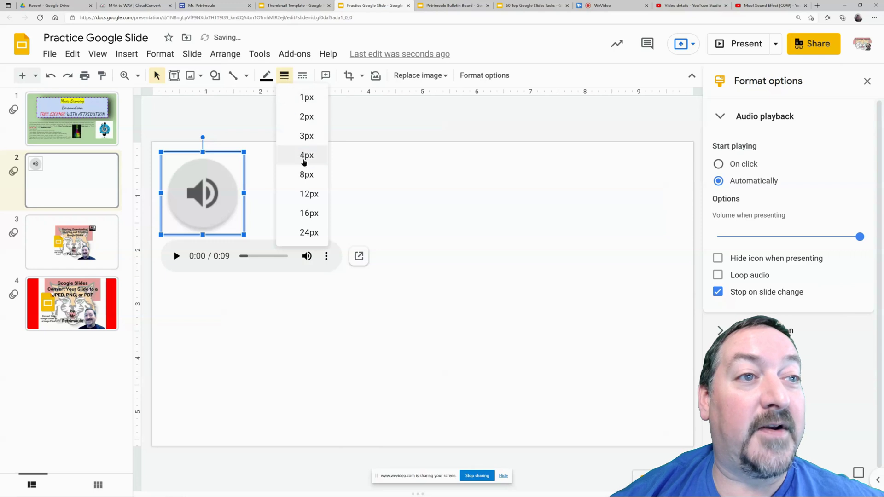
{"action": "left_click", "coordinate": [310, 174]}
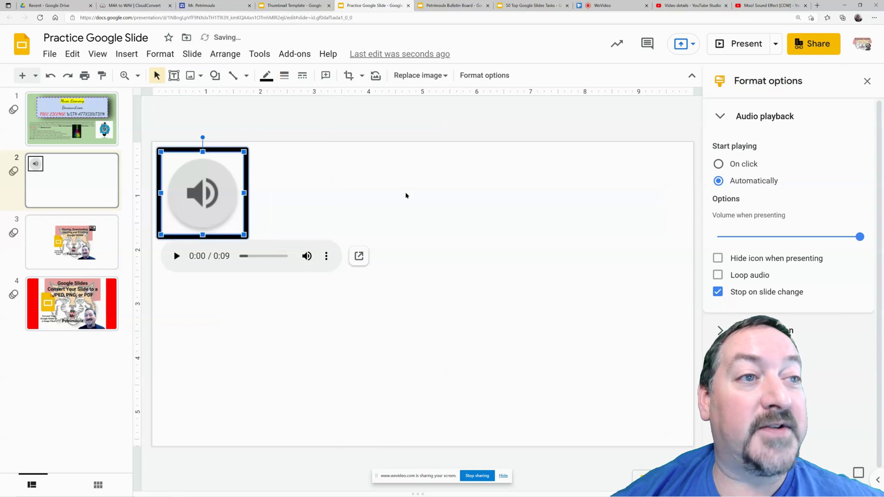
{"action": "left_click", "coordinate": [378, 197]}
{"action": "left_click", "coordinate": [228, 159]}
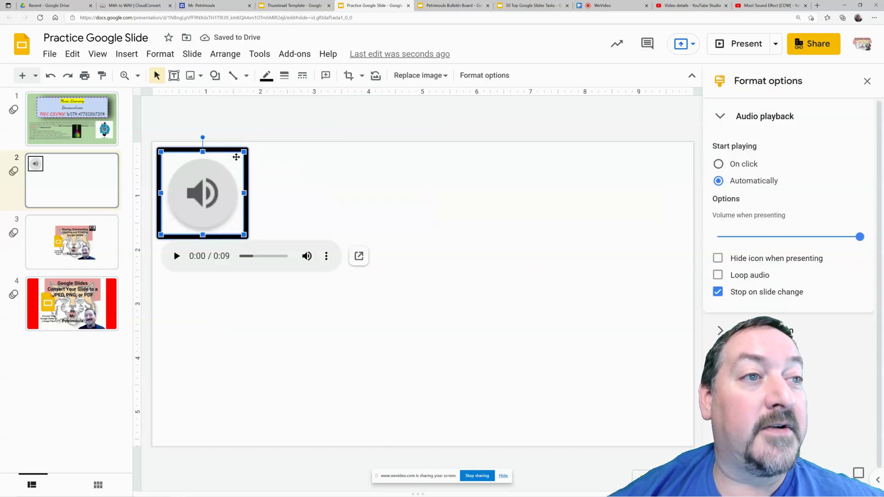
{"action": "left_click_drag", "start_coordinate": [236, 157], "coordinate": [229, 355]}
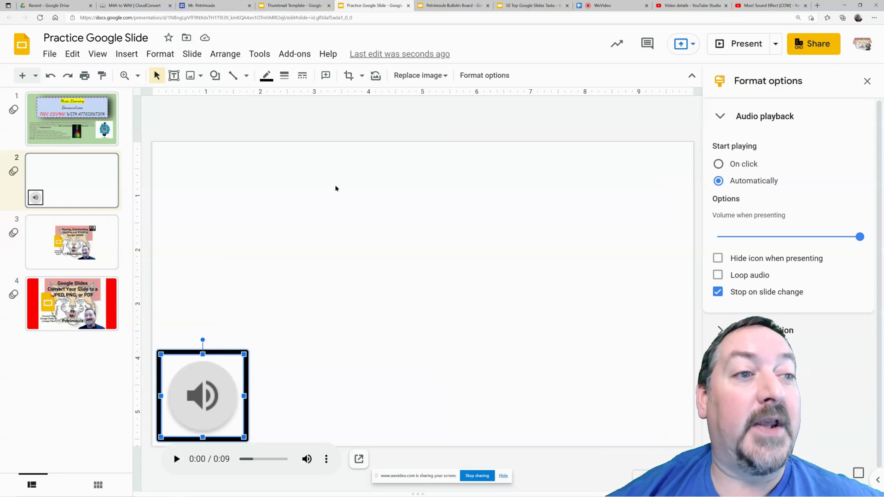
- Discard the empty pasted text box so slide 2 shows only the bordered narration icon
{"action": "key", "text": "ctrl+v"}
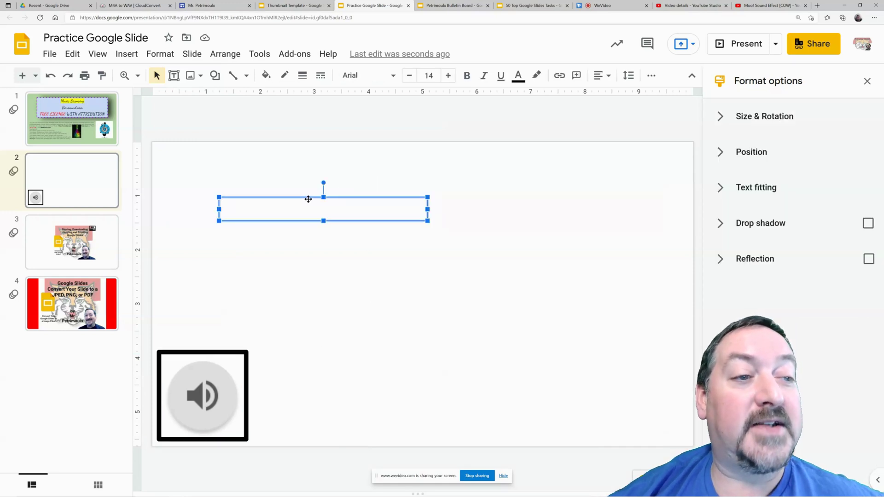
{"action": "left_click", "coordinate": [492, 111]}
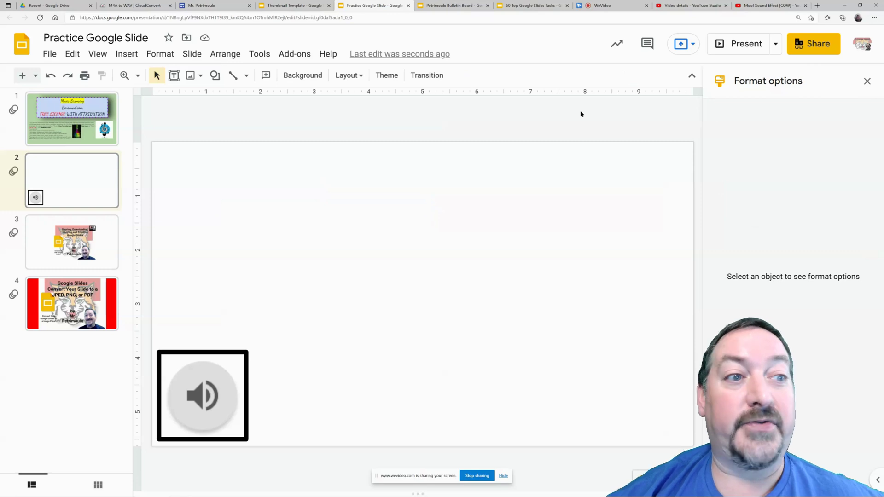